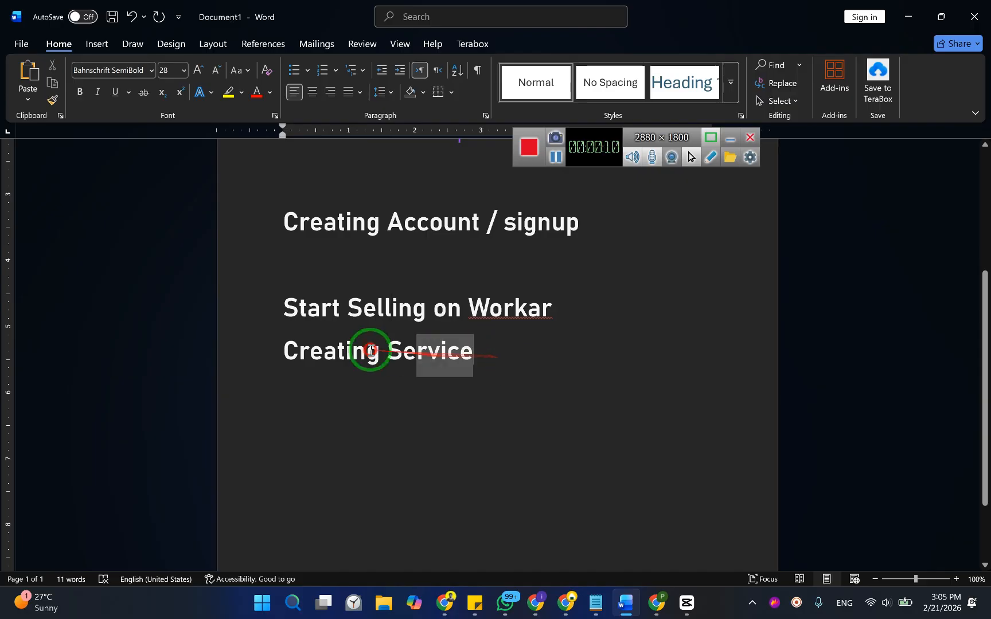
{"action": "left_click", "coordinate": [531, 343]}
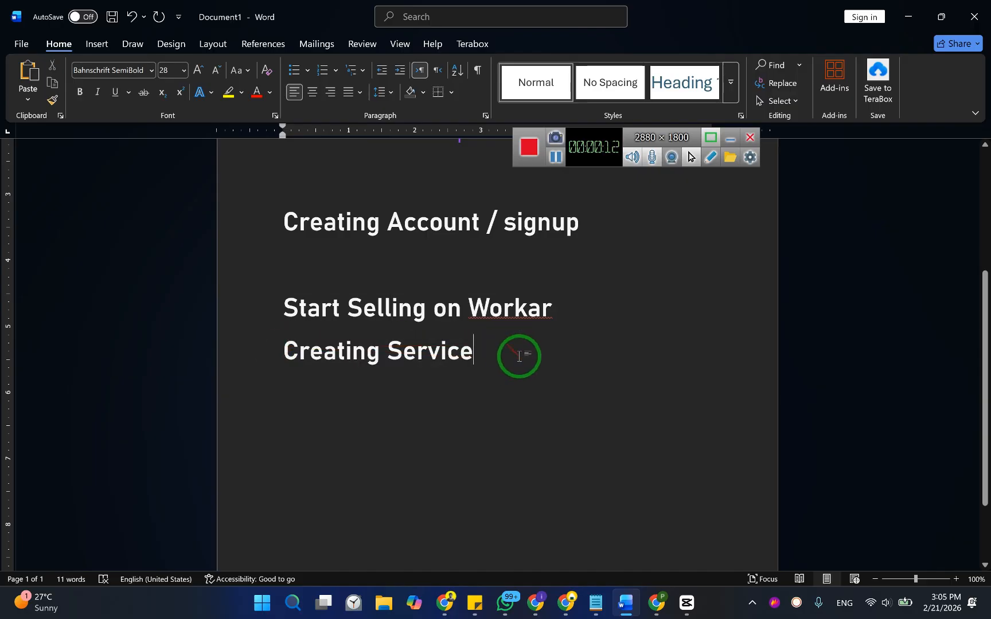
{"action": "scroll", "coordinate": [459, 327], "scroll_direction": "up", "scroll_amount": 1}
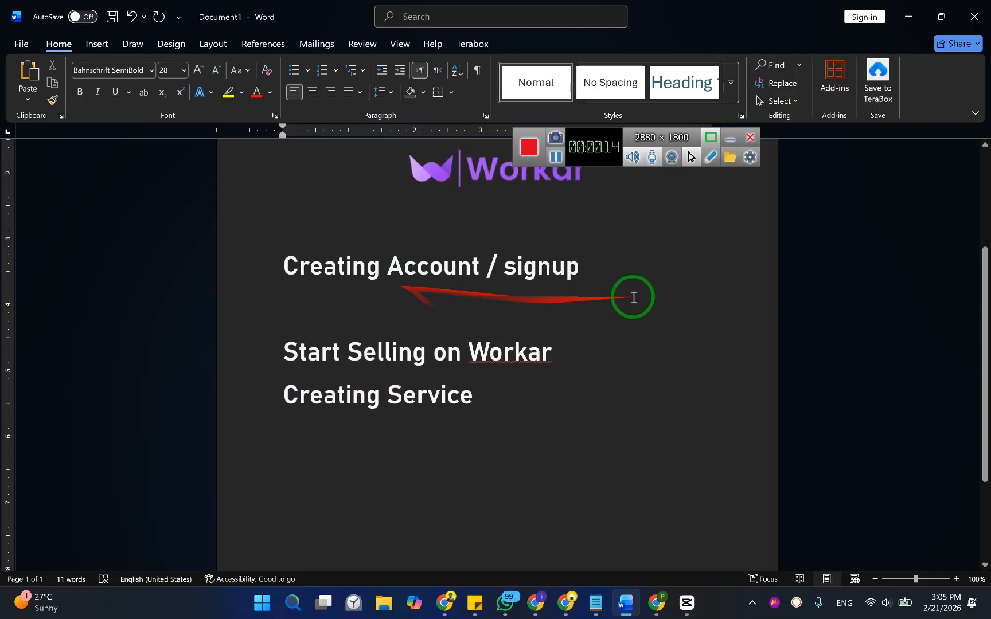
{"action": "left_click_drag", "start_coordinate": [606, 270], "coordinate": [216, 270]}
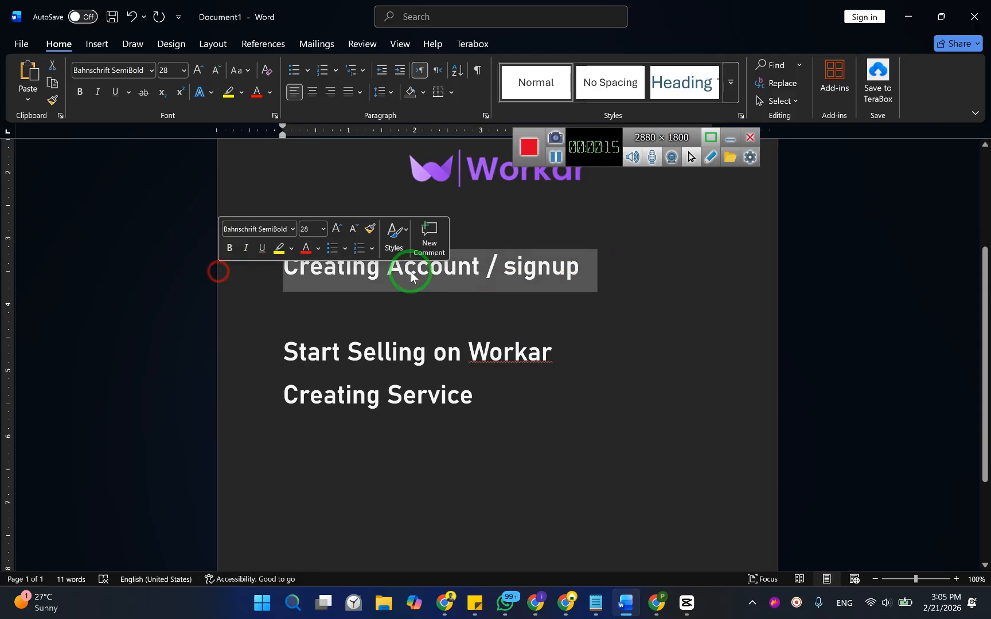
{"action": "left_click", "coordinate": [608, 266]}
{"action": "left_click_drag", "start_coordinate": [614, 265], "coordinate": [265, 265]}
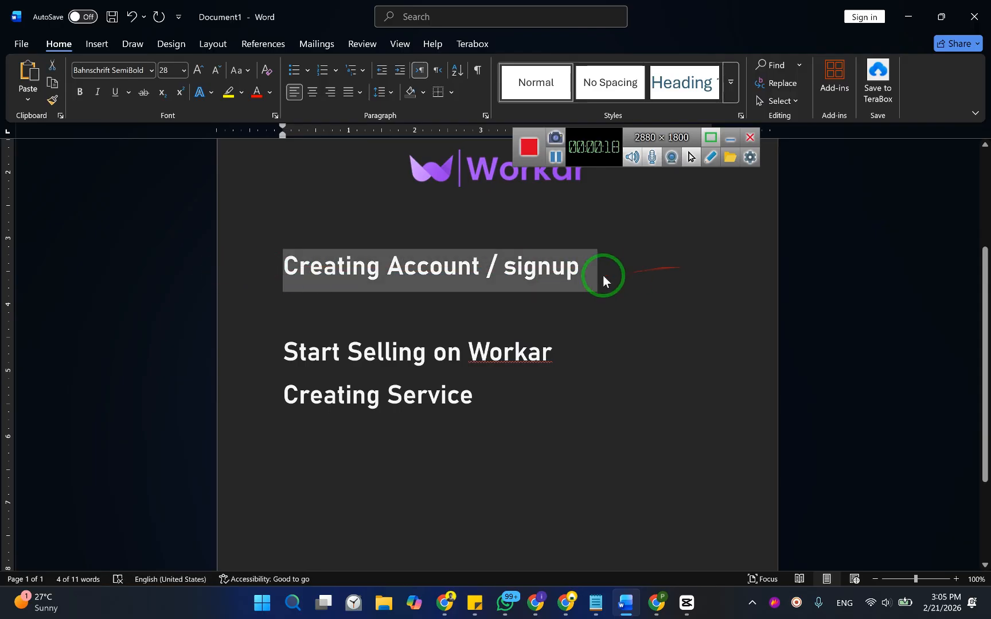
{"action": "left_click_drag", "start_coordinate": [586, 380], "coordinate": [636, 424]}
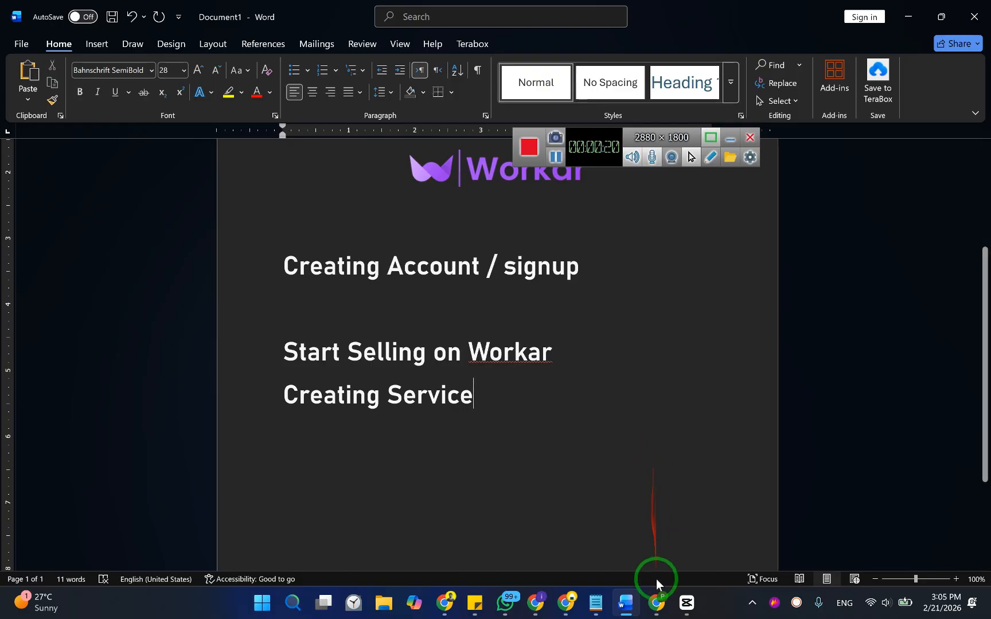
Switch to Chrome and look over the orders and statistics sections of the Workar buyer dashboard
{"action": "left_click", "coordinate": [656, 603]}
{"action": "scroll", "coordinate": [333, 223], "scroll_direction": "down", "scroll_amount": 4}
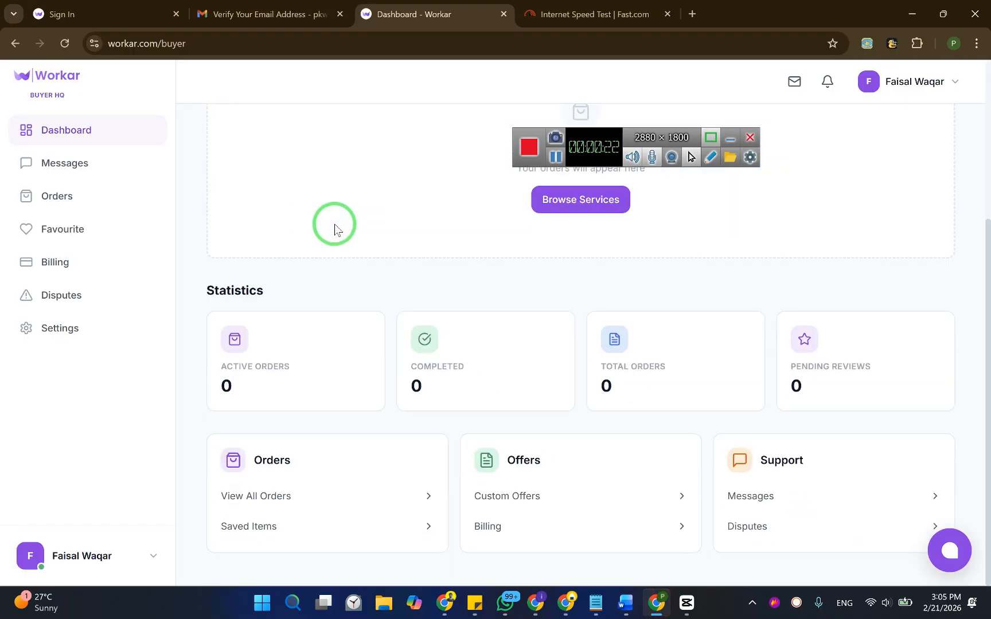
{"action": "scroll", "coordinate": [332, 223], "scroll_direction": "up", "scroll_amount": 4}
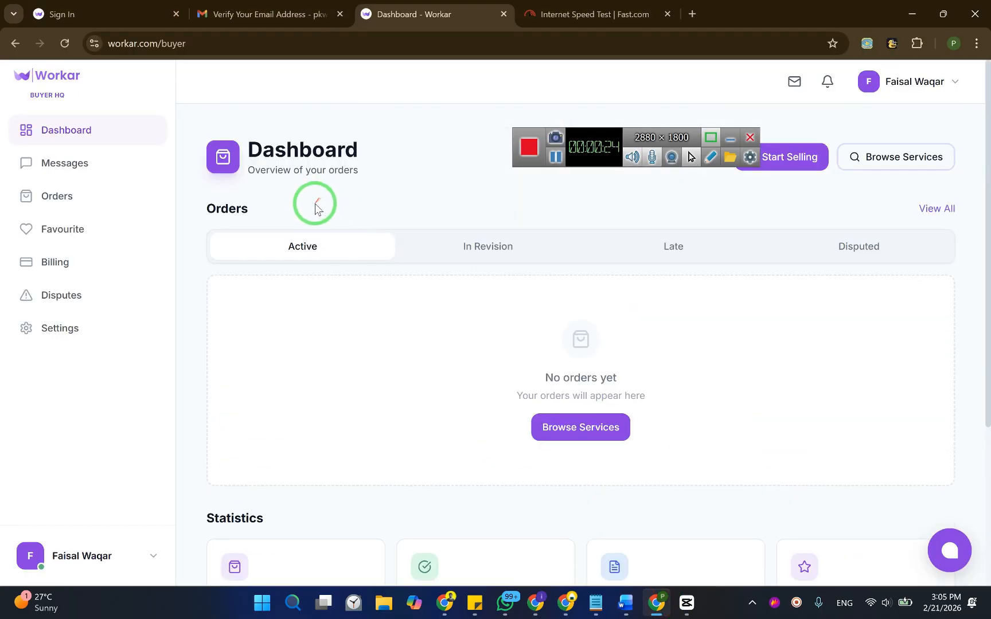
{"action": "left_click", "coordinate": [729, 138]}
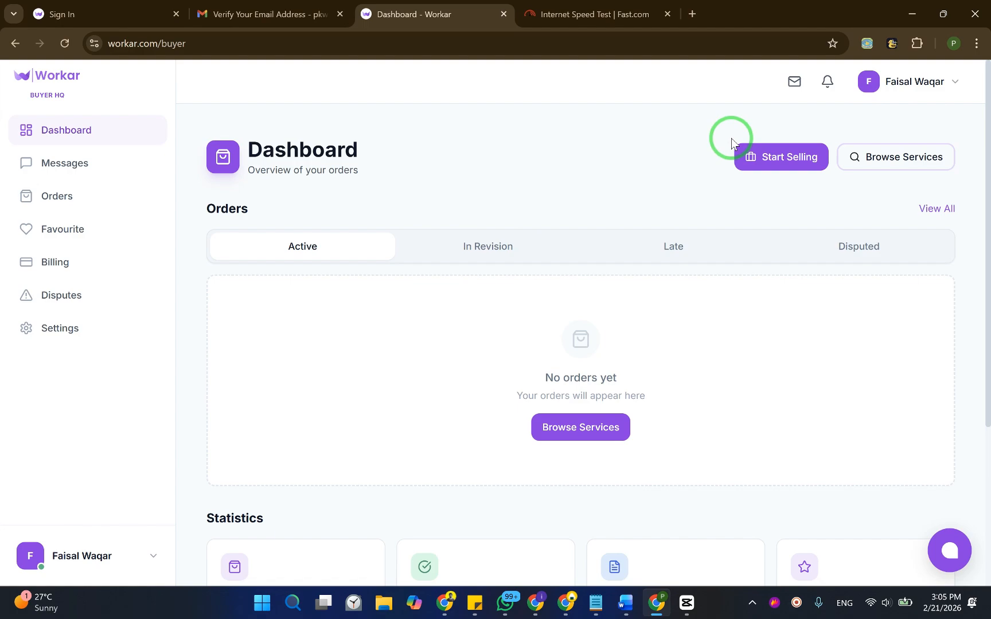
Switch the Workar account from buyer to seller to bring up the seller profile form
{"action": "left_click", "coordinate": [935, 82]}
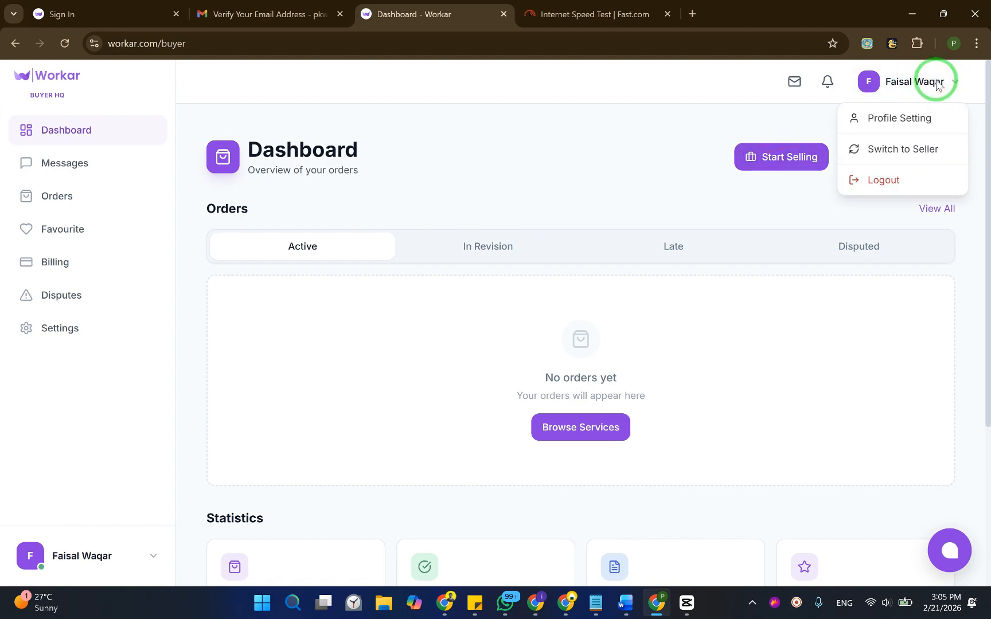
{"action": "left_click", "coordinate": [894, 148]}
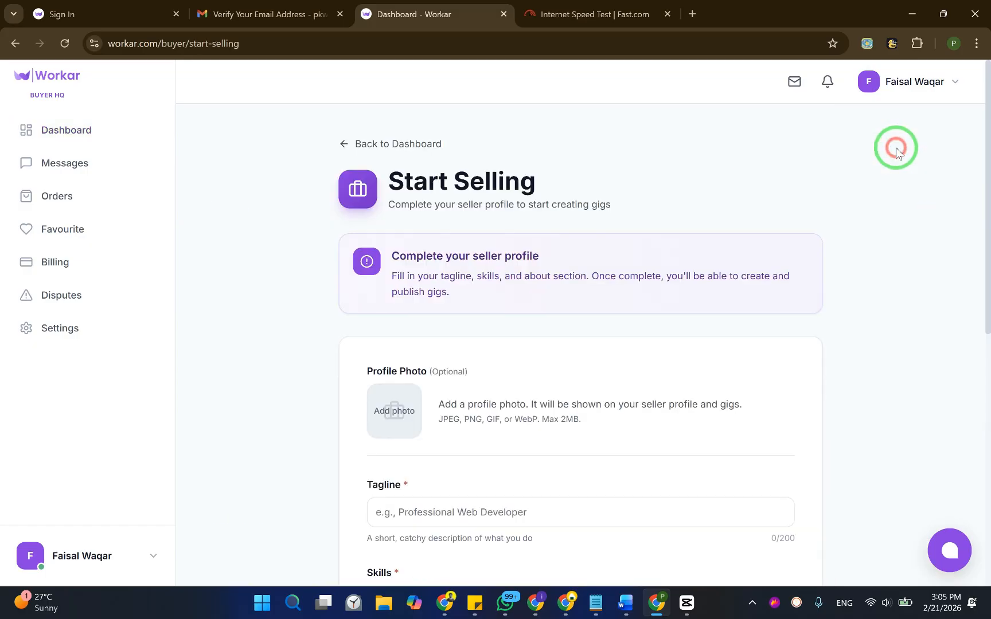
{"action": "left_click", "coordinate": [932, 82]}
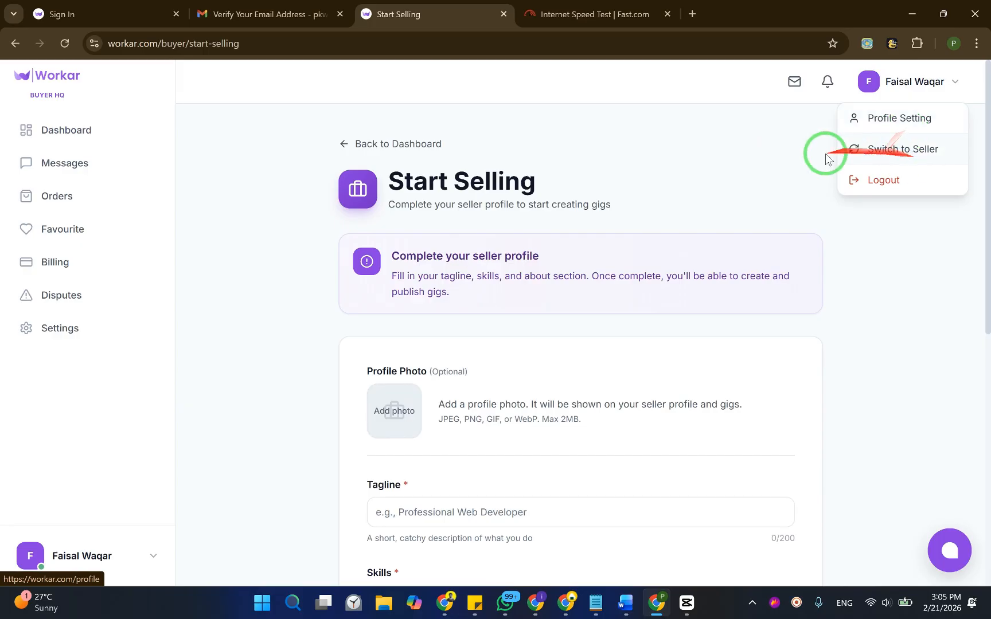
Load the Workar home page by shortening the current page address to workar.com
{"action": "left_click", "coordinate": [304, 44]}
{"action": "left_click_drag", "start_coordinate": [316, 44], "coordinate": [186, 90]}
{"action": "key", "text": "BackSpace"}
{"action": "key", "text": "Return"}
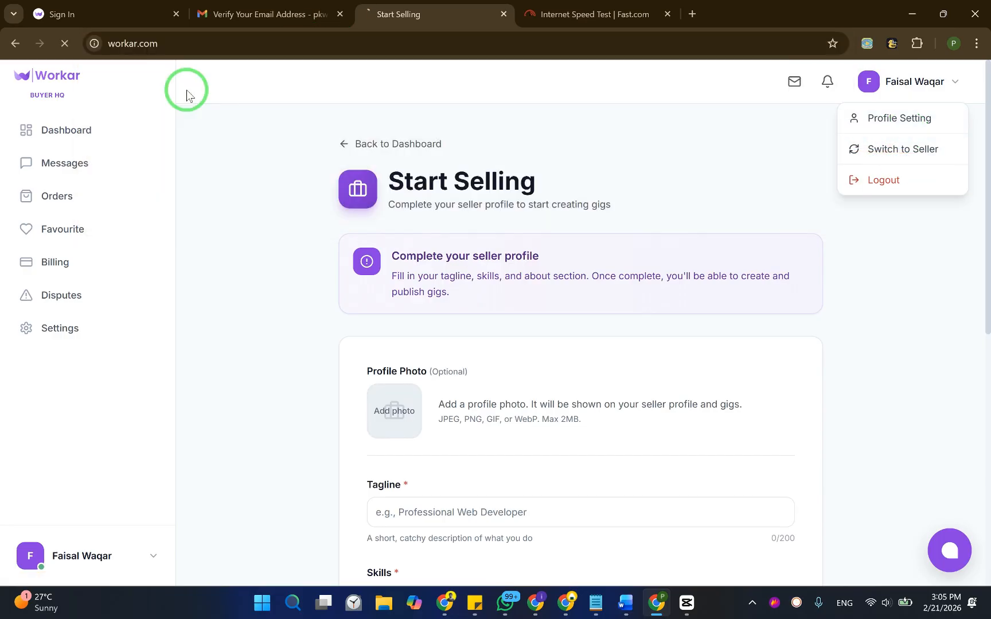
Go from the home page to the Buyer Dashboard and open its Start Selling form
{"action": "left_click", "coordinate": [886, 88]}
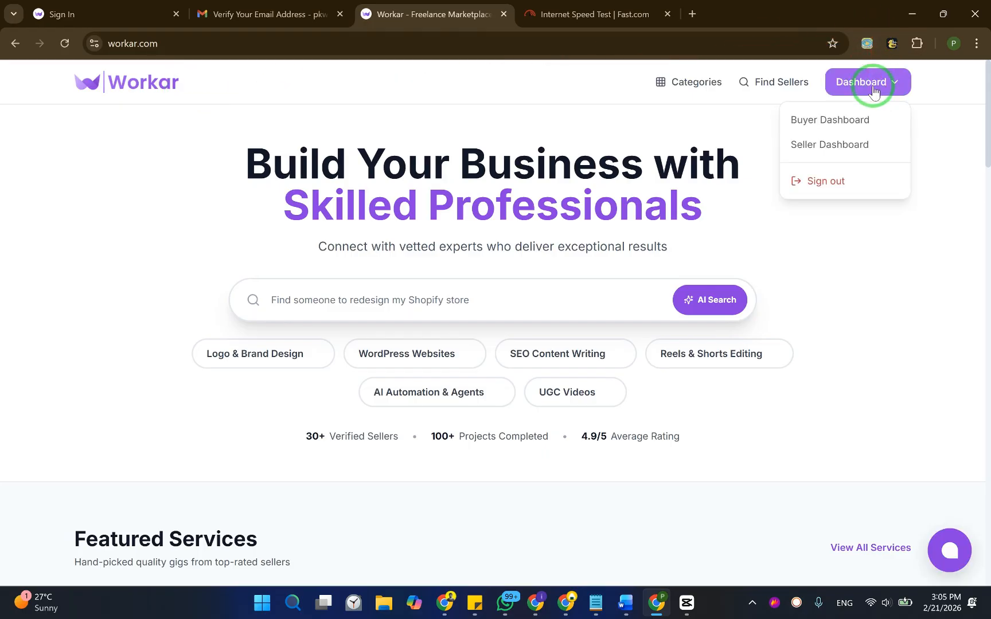
{"action": "left_click", "coordinate": [862, 120]}
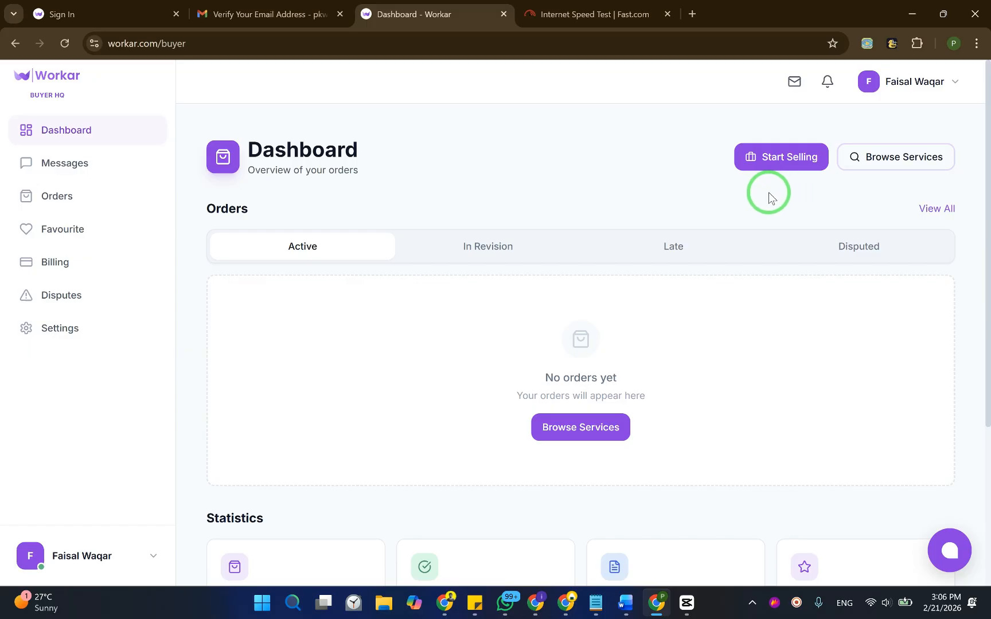
{"action": "mouse_move", "coordinate": [768, 192]}
{"action": "left_mouse_down"}
{"action": "mouse_move", "coordinate": [841, 159]}
{"action": "mouse_move", "coordinate": [818, 126]}
{"action": "mouse_move", "coordinate": [721, 124]}
{"action": "left_mouse_up"}
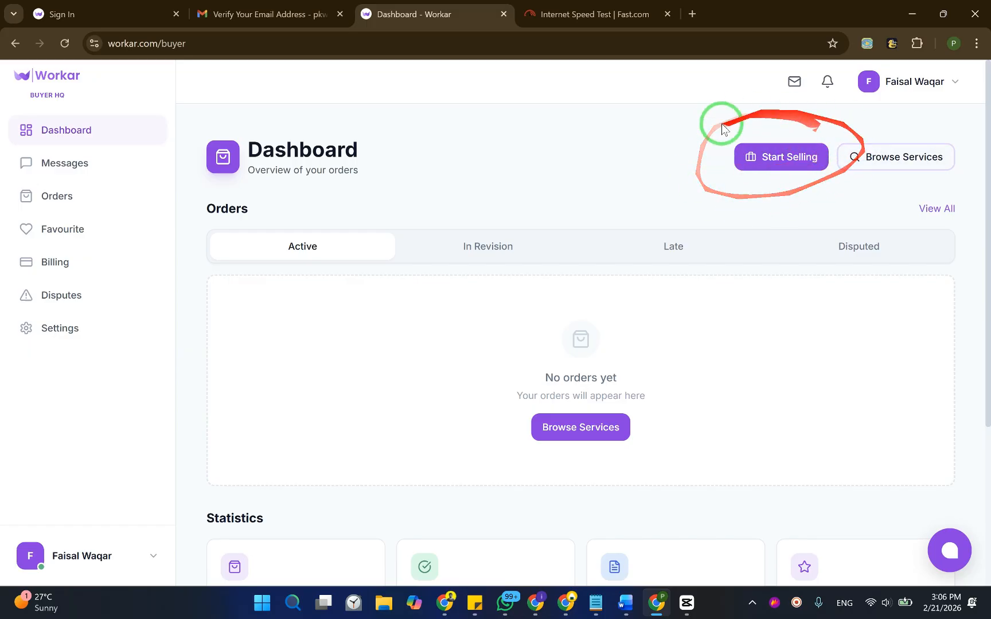
{"action": "left_click", "coordinate": [756, 167]}
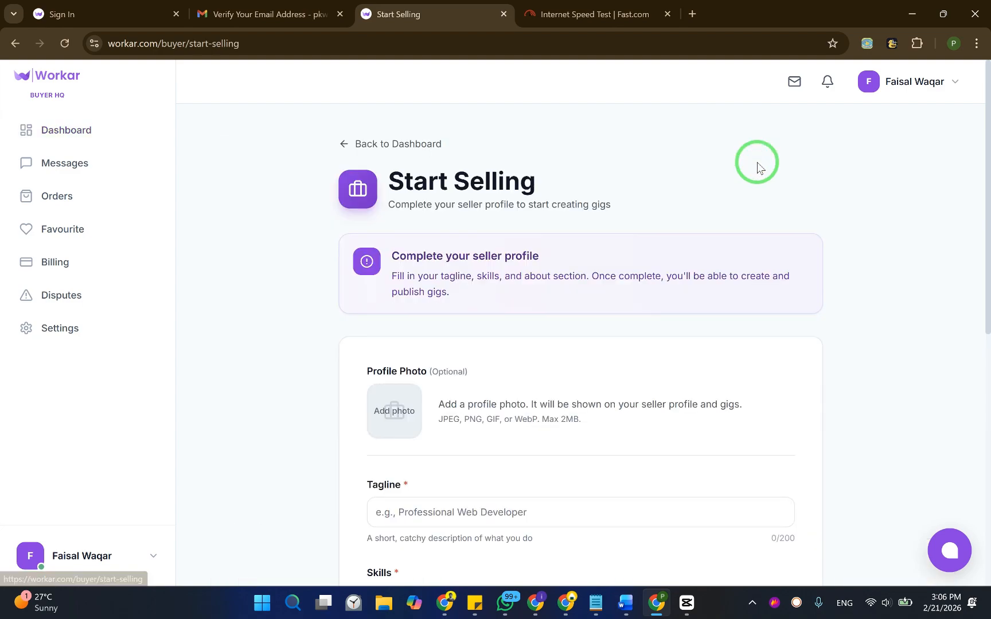
Examine the seller profile form's requirements for photo, tagline, skills, timezone and about section
{"action": "mouse_move", "coordinate": [756, 166]}
{"action": "left_mouse_down"}
{"action": "mouse_move", "coordinate": [490, 325]}
{"action": "mouse_move", "coordinate": [479, 318]}
{"action": "mouse_move", "coordinate": [626, 285]}
{"action": "left_mouse_up"}
{"action": "scroll", "coordinate": [631, 281], "scroll_direction": "down", "scroll_amount": 5}
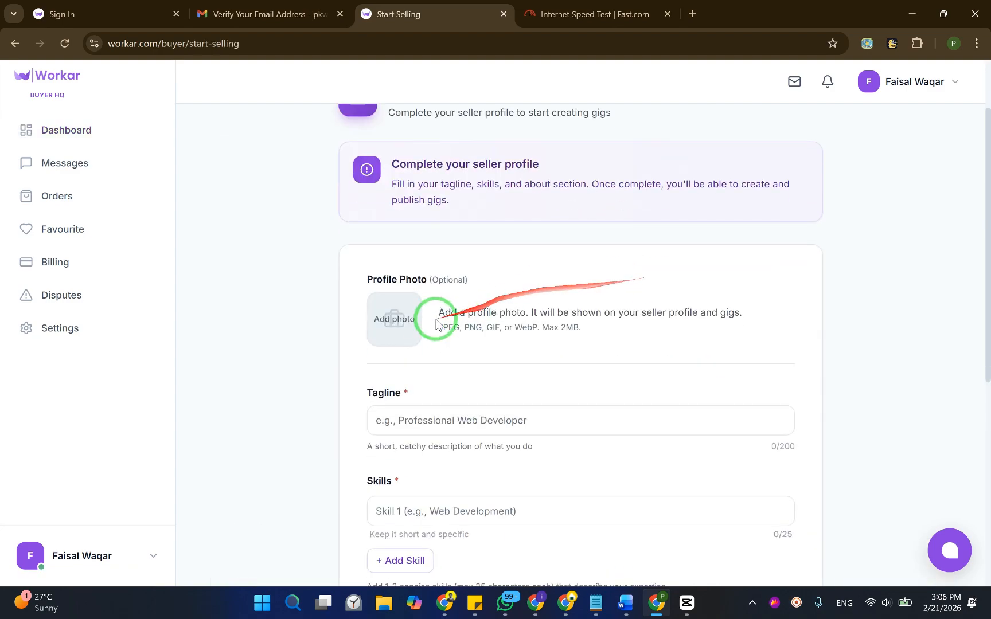
{"action": "left_click", "coordinate": [419, 241]}
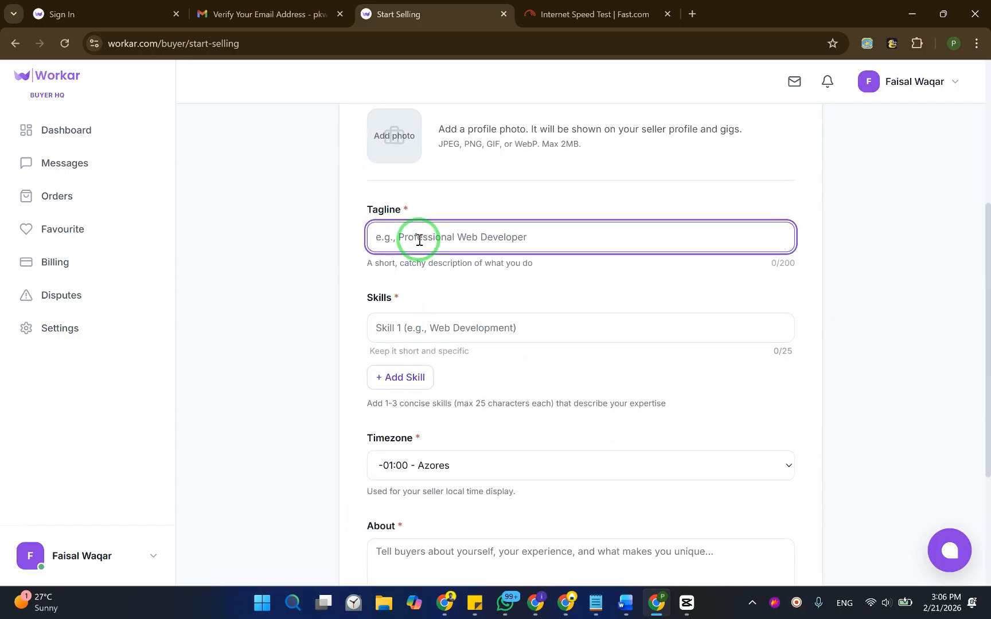
{"action": "left_click", "coordinate": [448, 331]}
{"action": "scroll", "coordinate": [464, 410], "scroll_direction": "down", "scroll_amount": 4}
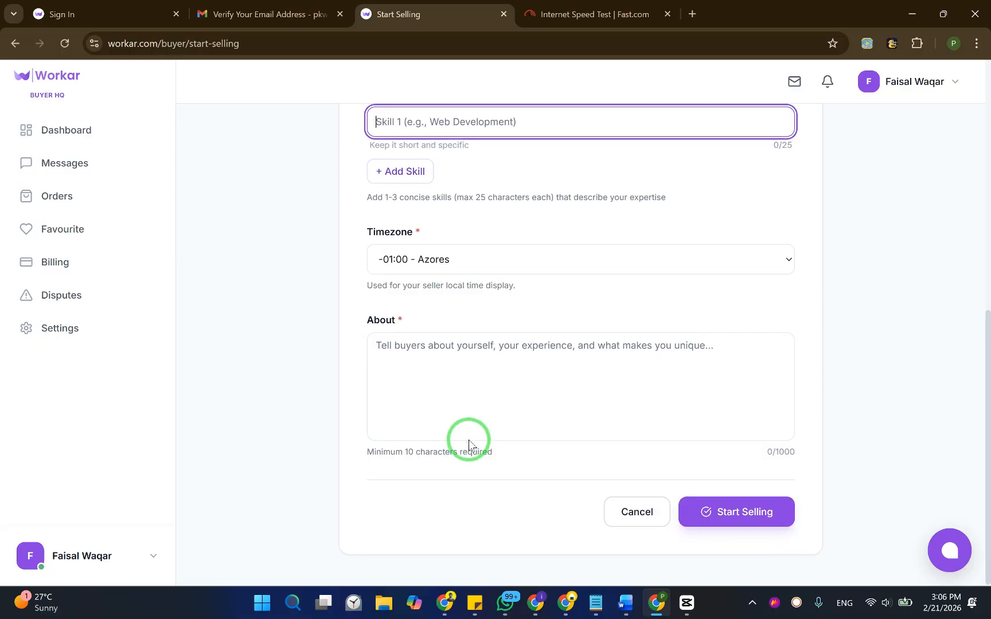
{"action": "scroll", "coordinate": [467, 439], "scroll_direction": "up", "scroll_amount": 9}
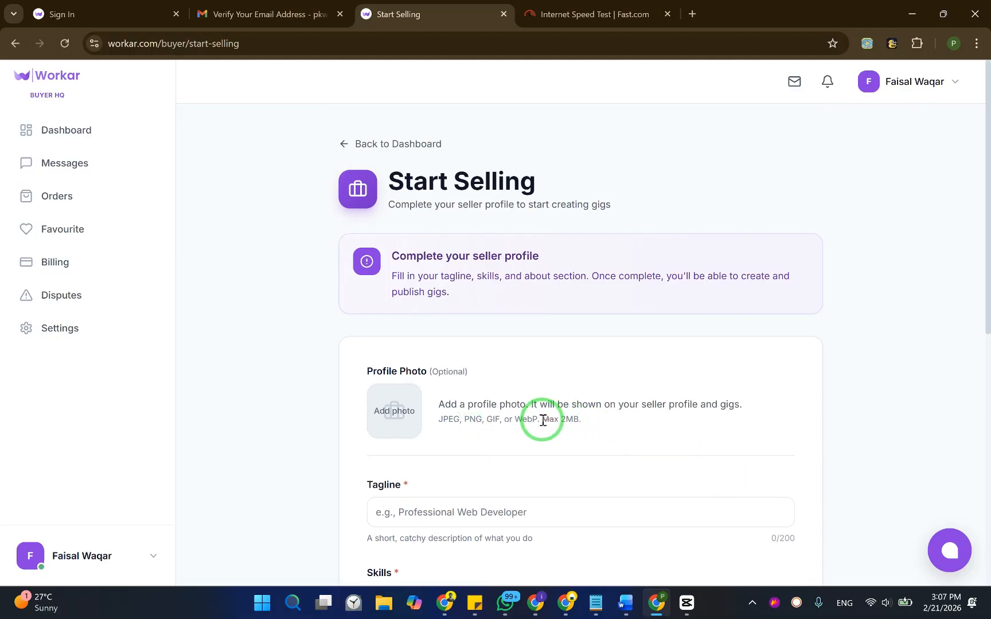
{"action": "left_click_drag", "start_coordinate": [541, 420], "coordinate": [584, 419]}
{"action": "left_click", "coordinate": [615, 416]}
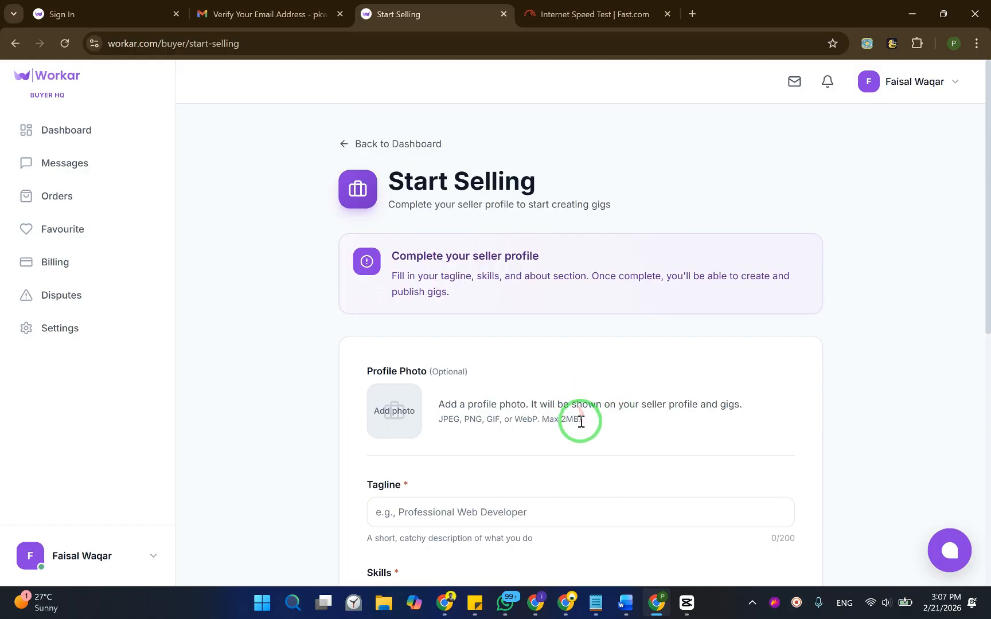
Upload the image "WhatsApp Image 2025-12-14 at 2.07.21 PM" as the seller profile photo
{"action": "scroll", "coordinate": [579, 416], "scroll_direction": "down", "scroll_amount": 2}
{"action": "left_click", "coordinate": [395, 318]}
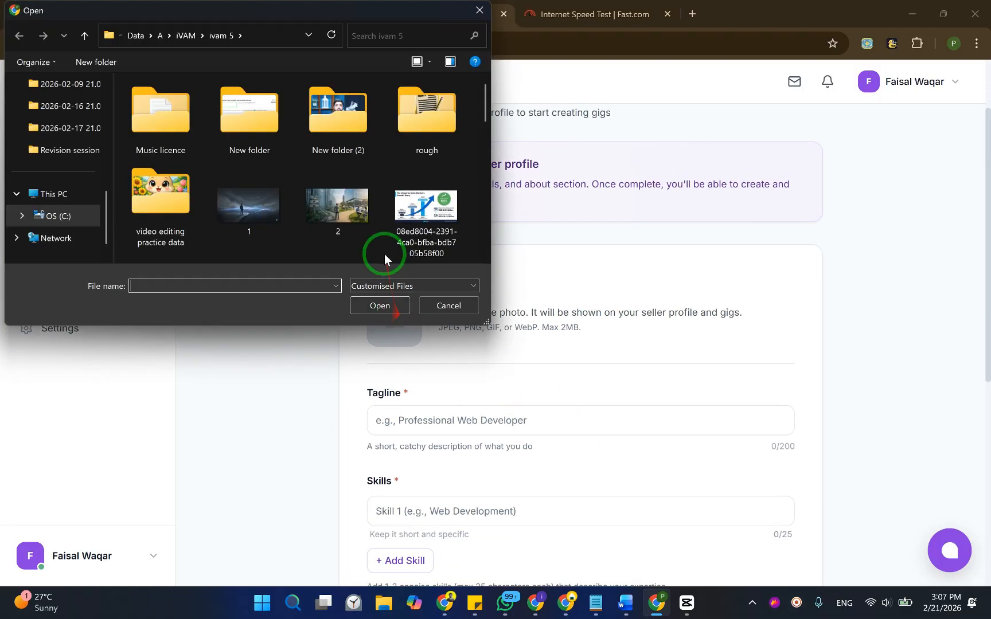
{"action": "scroll", "coordinate": [408, 215], "scroll_direction": "down", "scroll_amount": 3}
{"action": "scroll", "coordinate": [407, 214], "scroll_direction": "down", "scroll_amount": 5}
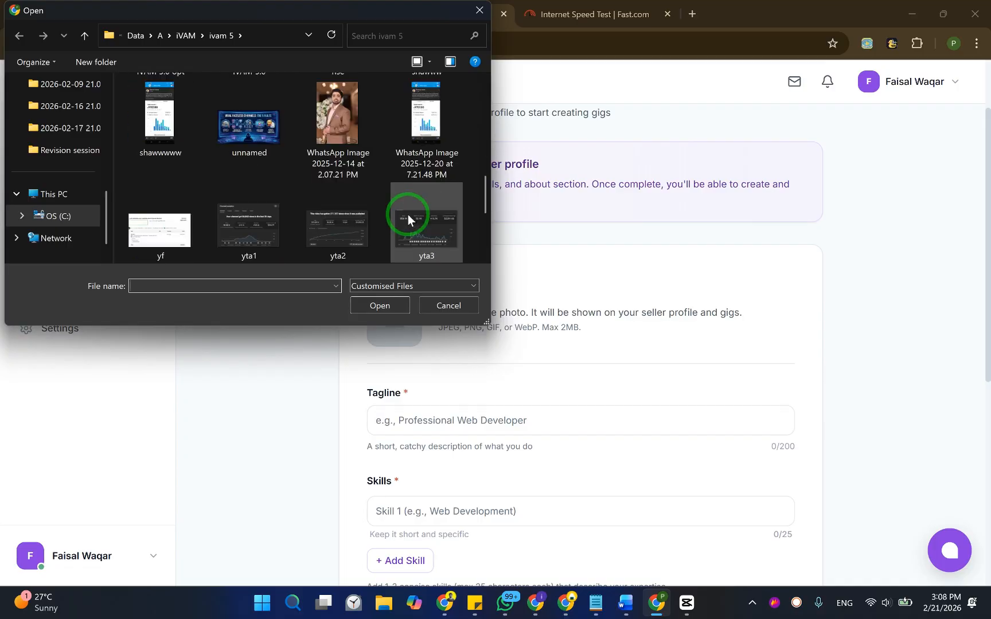
{"action": "left_click", "coordinate": [343, 112]}
{"action": "left_click", "coordinate": [371, 308]}
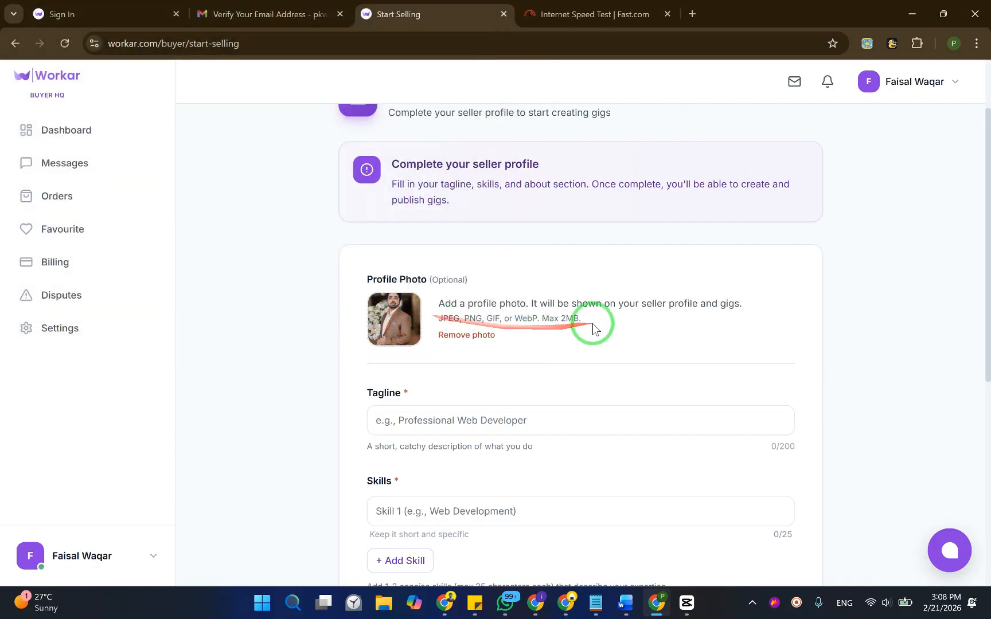
Set the seller profile's timezone to +05:00 - Karachi
{"action": "scroll", "coordinate": [591, 325], "scroll_direction": "down", "scroll_amount": 2}
{"action": "left_click", "coordinate": [553, 325]}
{"action": "left_click", "coordinate": [516, 438]}
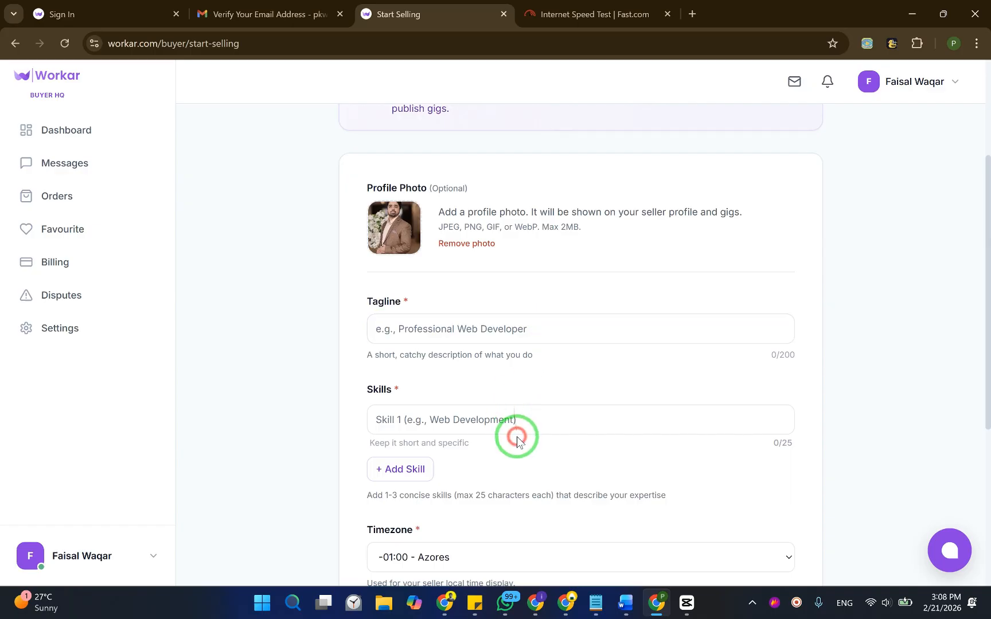
{"action": "scroll", "coordinate": [518, 428], "scroll_direction": "down", "scroll_amount": 5}
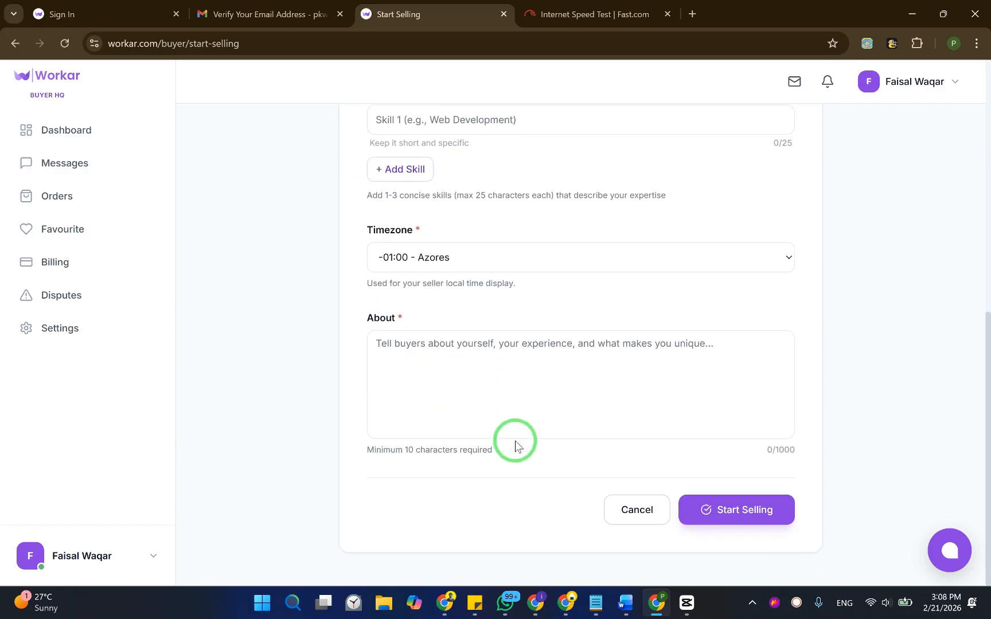
{"action": "left_click", "coordinate": [783, 253]}
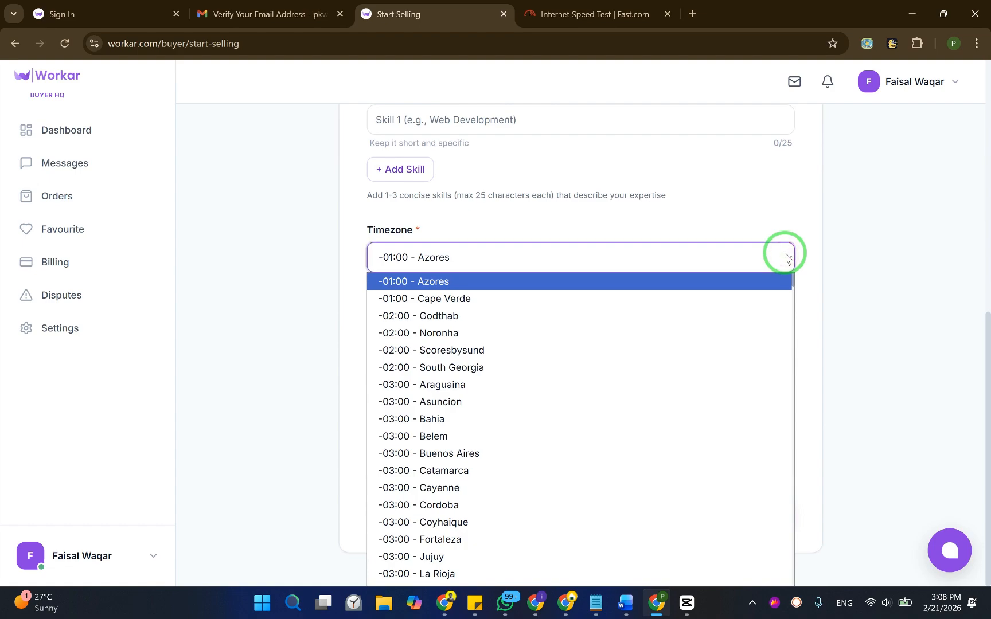
{"action": "scroll", "coordinate": [516, 433], "scroll_direction": "down", "scroll_amount": 20}
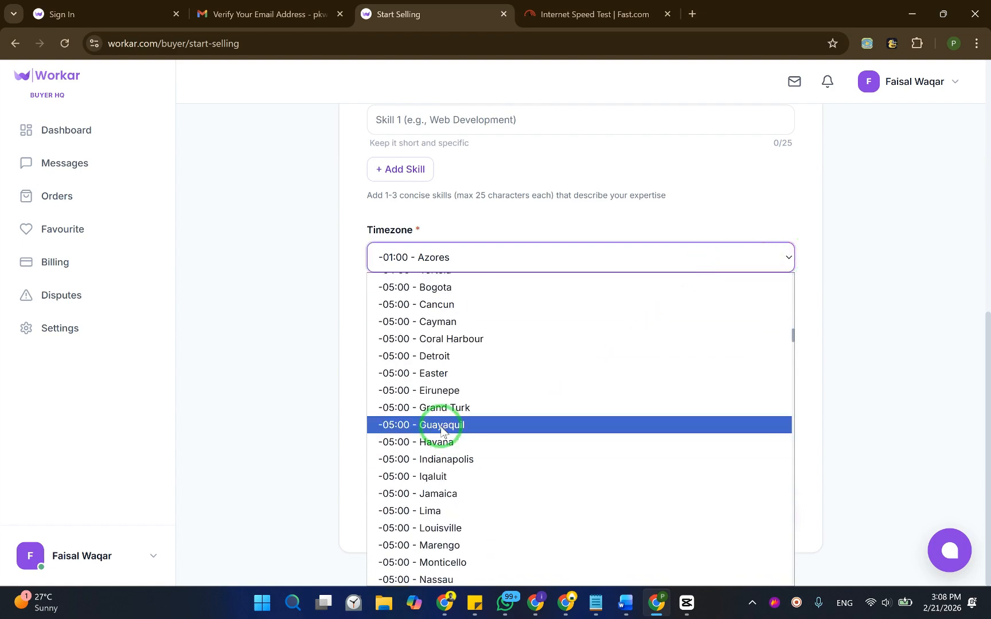
{"action": "scroll", "coordinate": [445, 427], "scroll_direction": "down", "scroll_amount": 20}
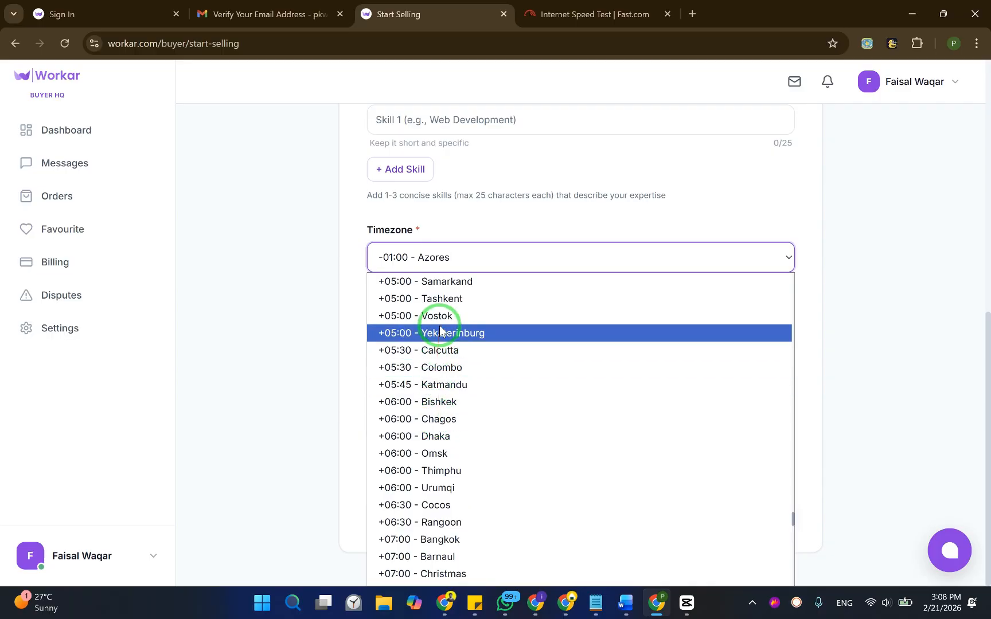
{"action": "scroll", "coordinate": [441, 332], "scroll_direction": "up", "scroll_amount": 3}
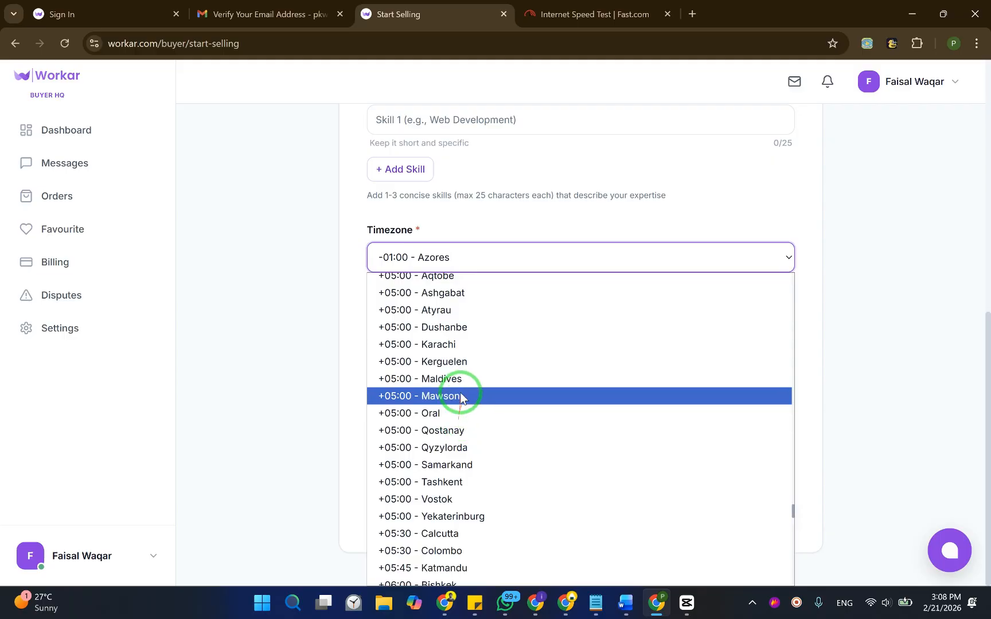
{"action": "scroll", "coordinate": [460, 396], "scroll_direction": "down", "scroll_amount": 3}
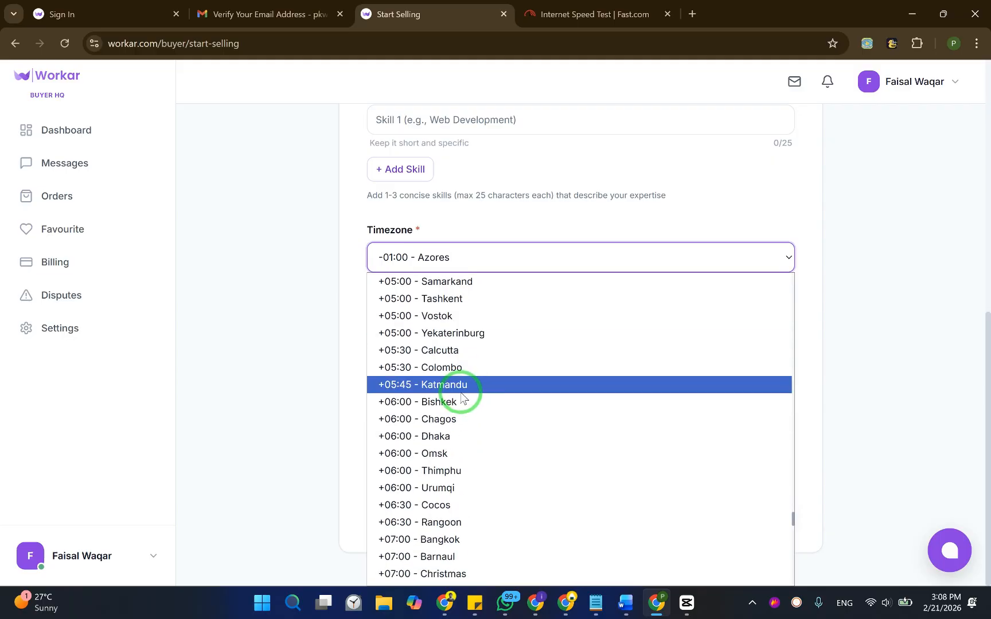
{"action": "scroll", "coordinate": [460, 395], "scroll_direction": "up", "scroll_amount": 6}
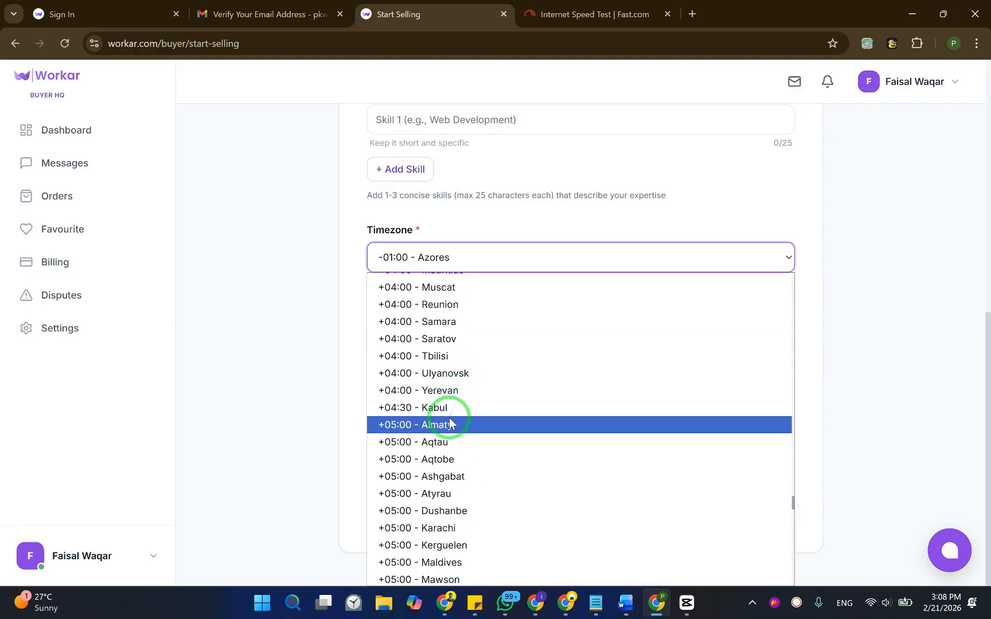
{"action": "left_click", "coordinate": [480, 532]}
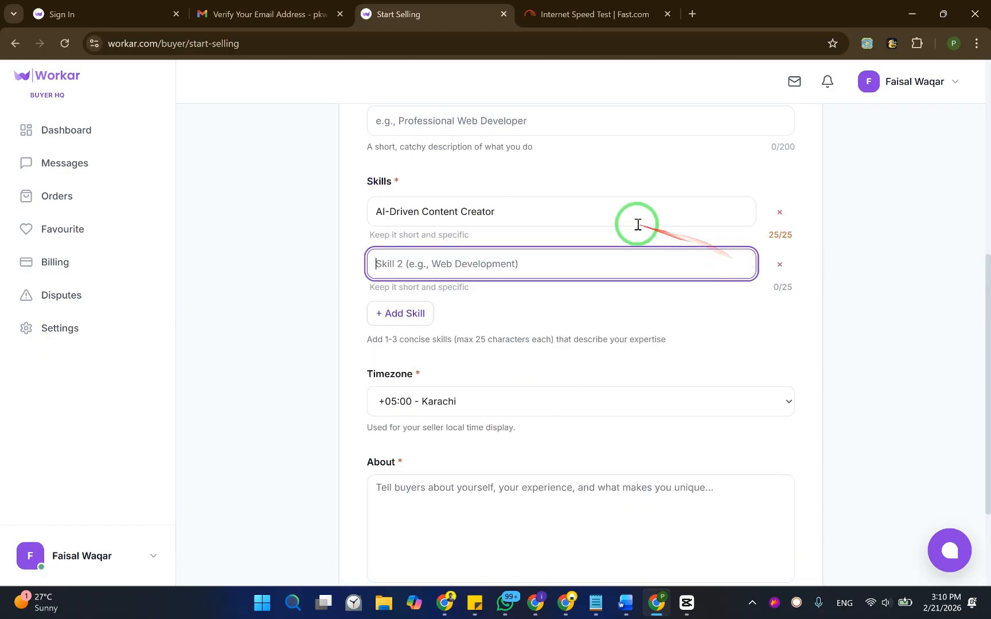
Enter "seo" as the second skill, below AI-Driven Content Creator
{"action": "left_click", "coordinate": [558, 211]}
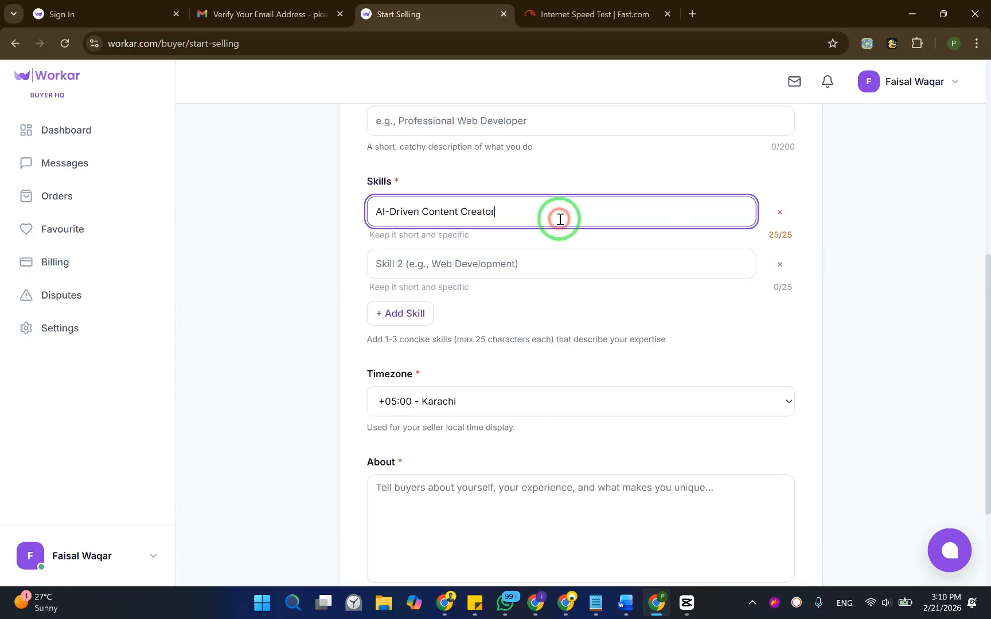
{"action": "left_click", "coordinate": [575, 266]}
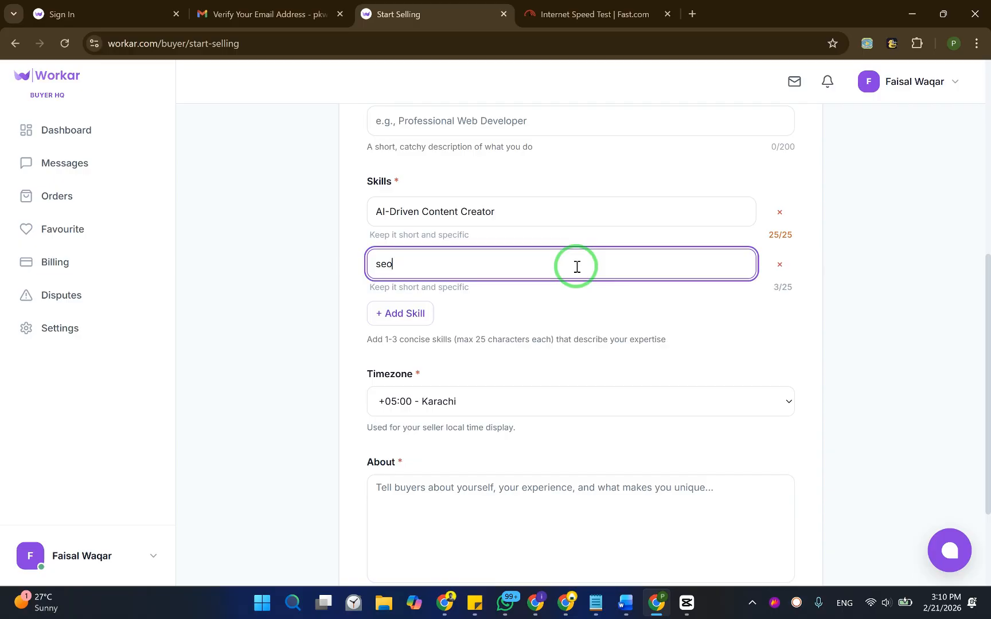
Add a third skill, "wordpress", to the seller profile
{"action": "key", "text": "Return"}
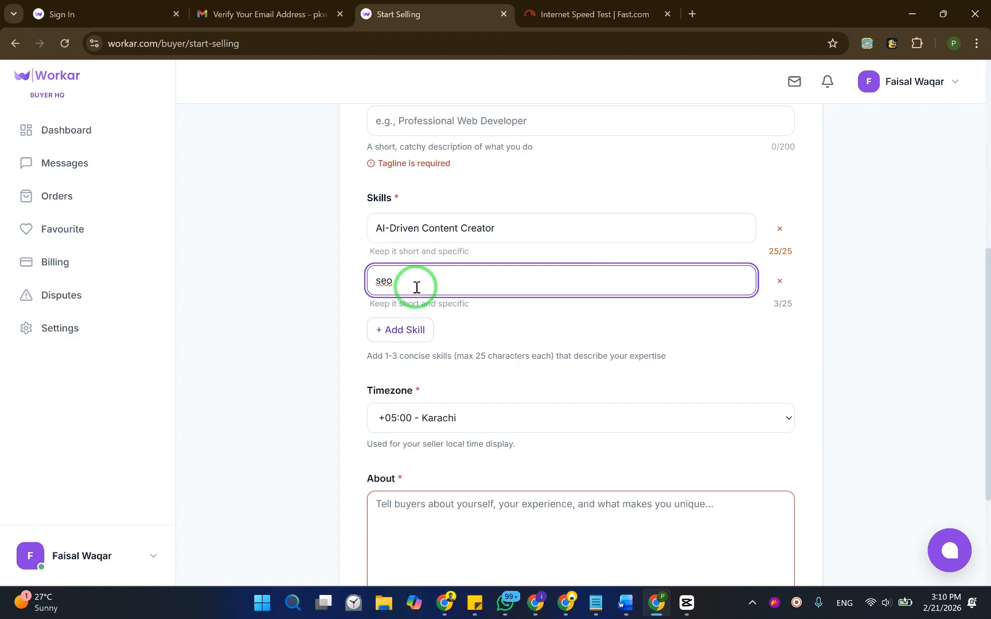
{"action": "left_click", "coordinate": [384, 332]}
{"action": "left_click", "coordinate": [474, 333]}
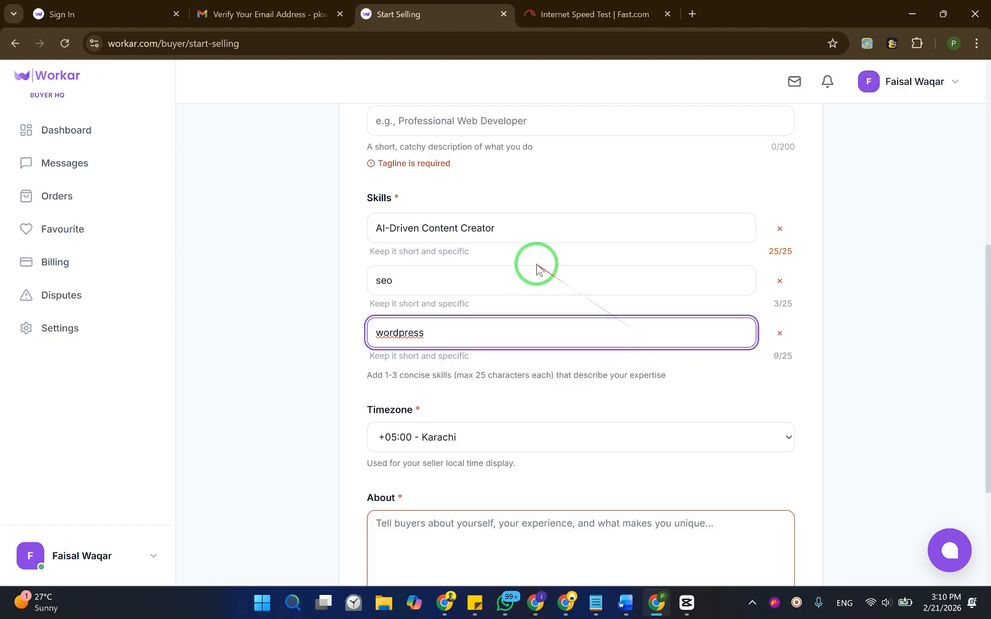
Move the text "AI-Driven Content Creator" from the first skill to the profile's tagline
{"action": "left_click_drag", "start_coordinate": [524, 227], "coordinate": [321, 225]}
{"action": "key", "text": "ctrl+c"}
{"action": "key", "text": "BackSpace"}
{"action": "scroll", "coordinate": [442, 224], "scroll_direction": "up", "scroll_amount": 2}
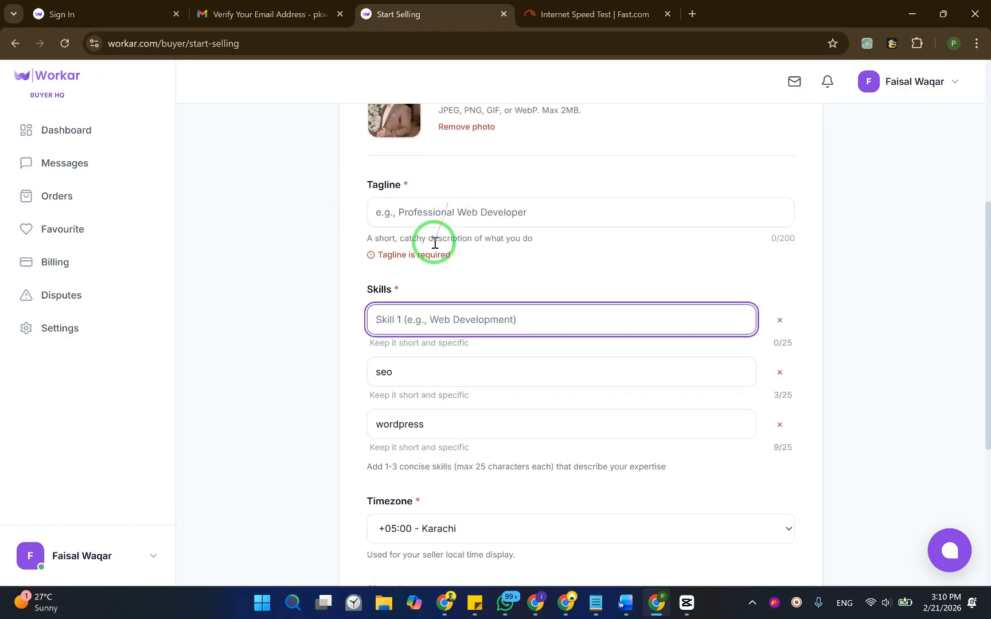
{"action": "left_click", "coordinate": [432, 214]}
{"action": "key", "text": "ctrl+v"}
Enter "Youtube" as the first skill and capitalize the other two as "Seo" and "Wordpress"
{"action": "left_click", "coordinate": [444, 321]}
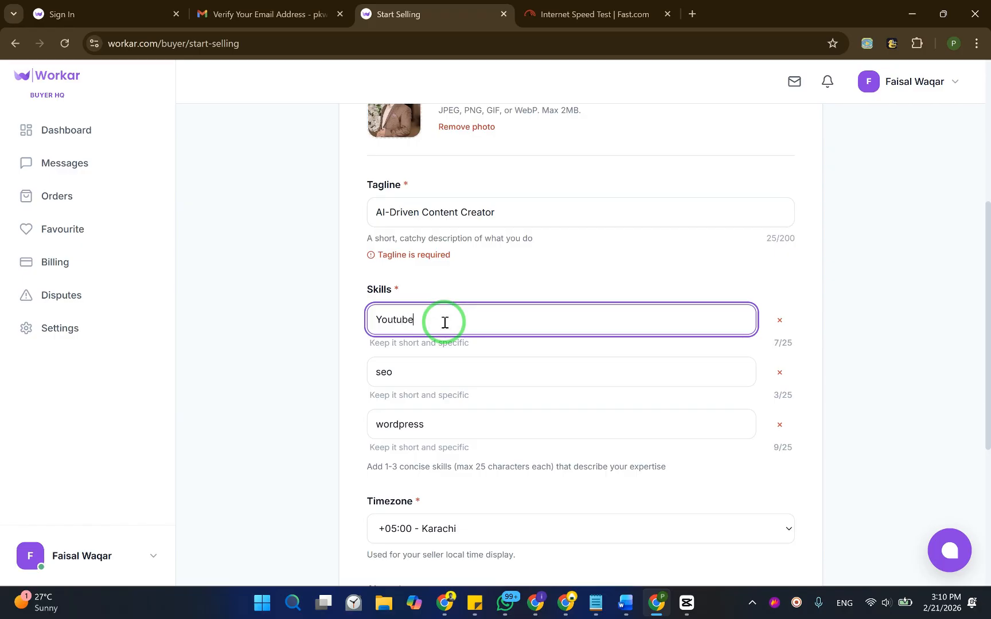
{"action": "type", "text": "Youtube"}
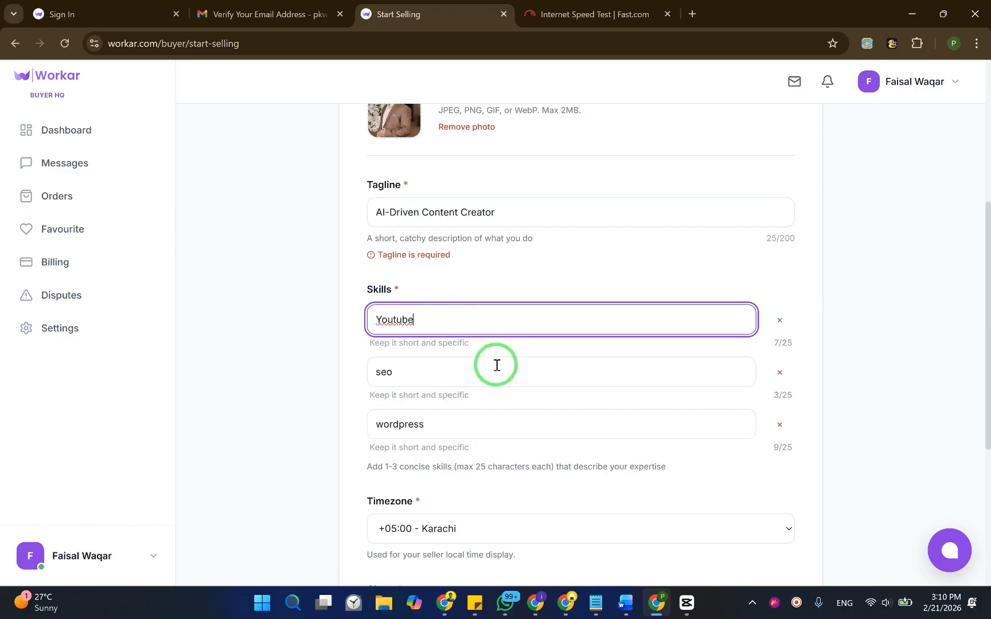
{"action": "left_click", "coordinate": [383, 372]}
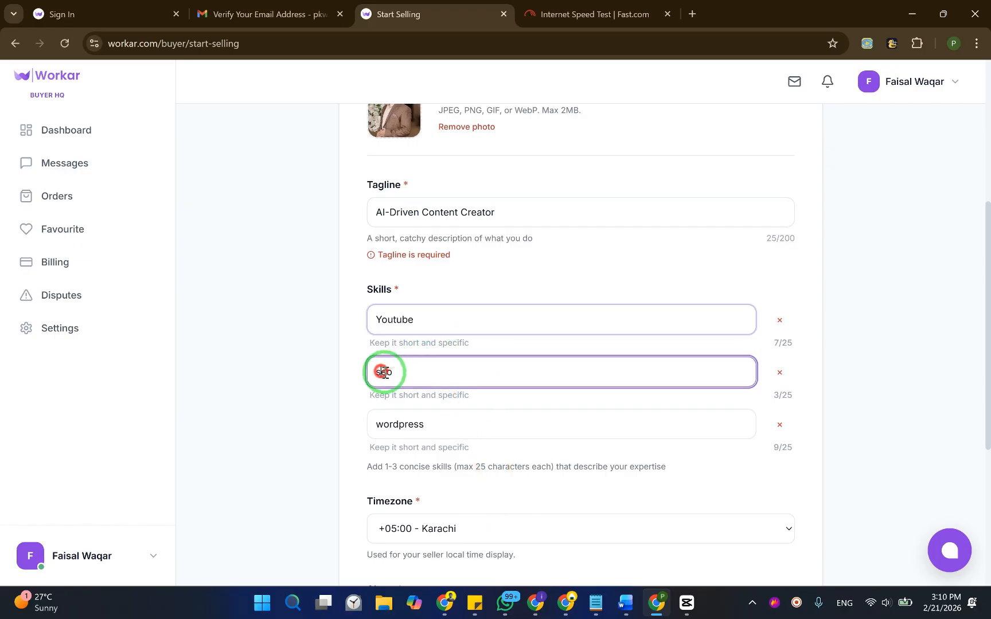
{"action": "left_click", "coordinate": [381, 427]}
{"action": "scroll", "coordinate": [300, 380], "scroll_direction": "down", "scroll_amount": 3}
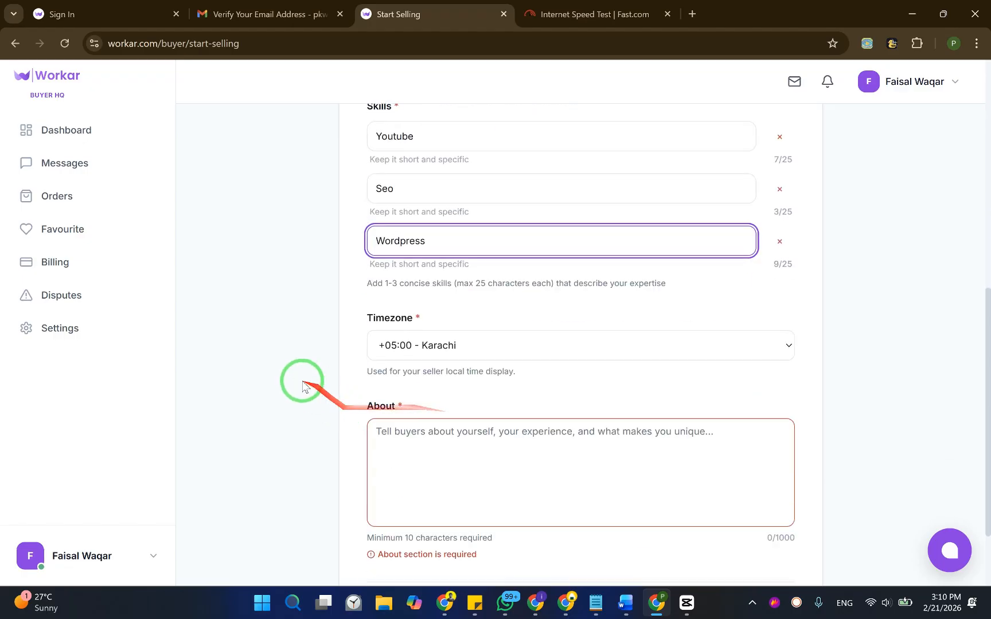
{"action": "left_click", "coordinate": [301, 380]}
Fill the About section with the prepared text about building AI-powered content and automation systems
{"action": "scroll", "coordinate": [517, 356], "scroll_direction": "down", "scroll_amount": 2}
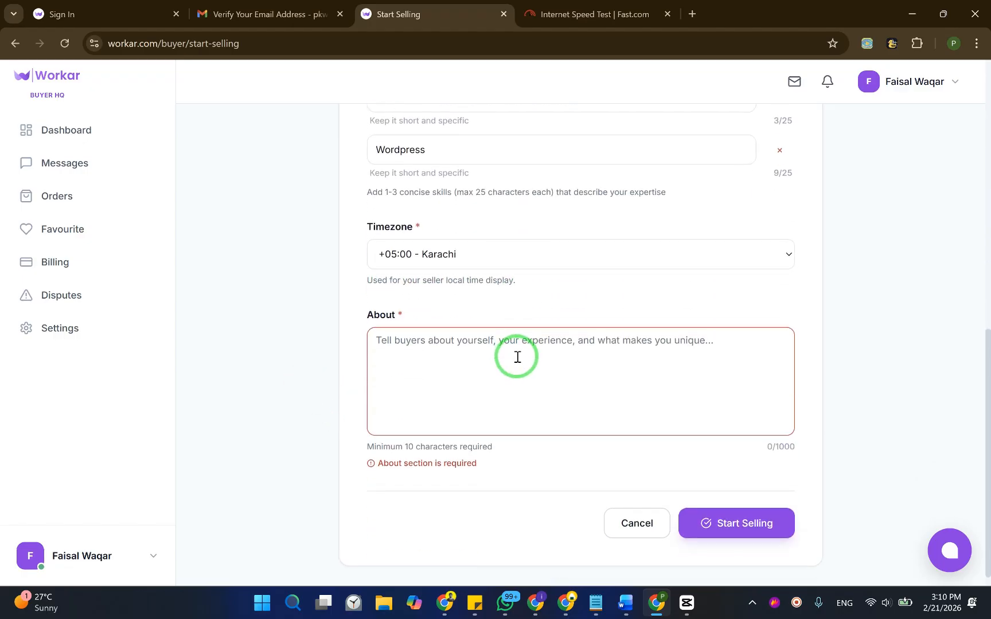
{"action": "left_click", "coordinate": [469, 344]}
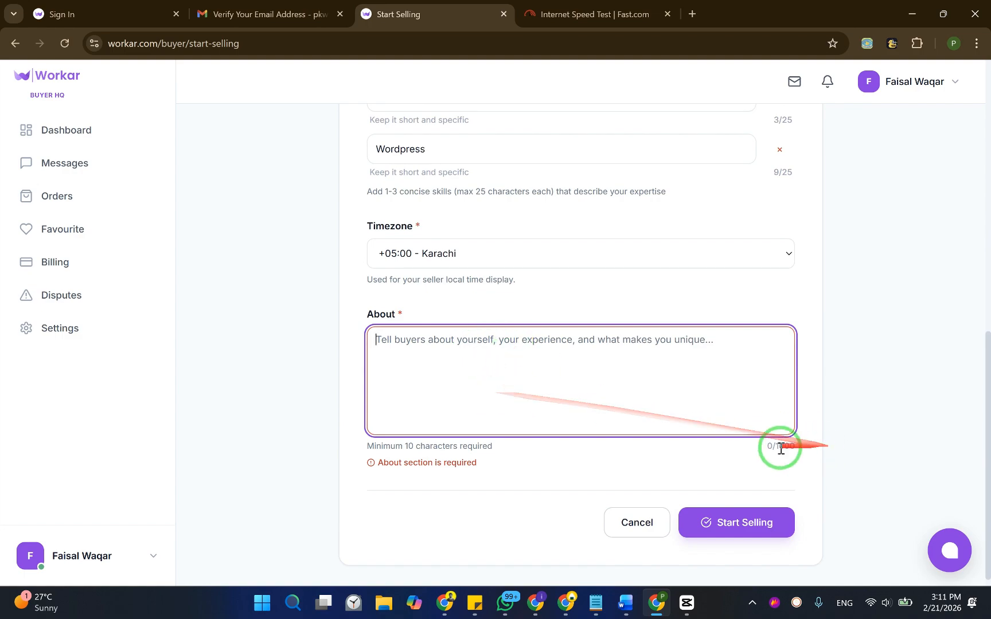
{"action": "left_click_drag", "start_coordinate": [770, 448], "coordinate": [790, 447]}
{"action": "left_click", "coordinate": [537, 356]}
{"action": "type", "text": "ff"}
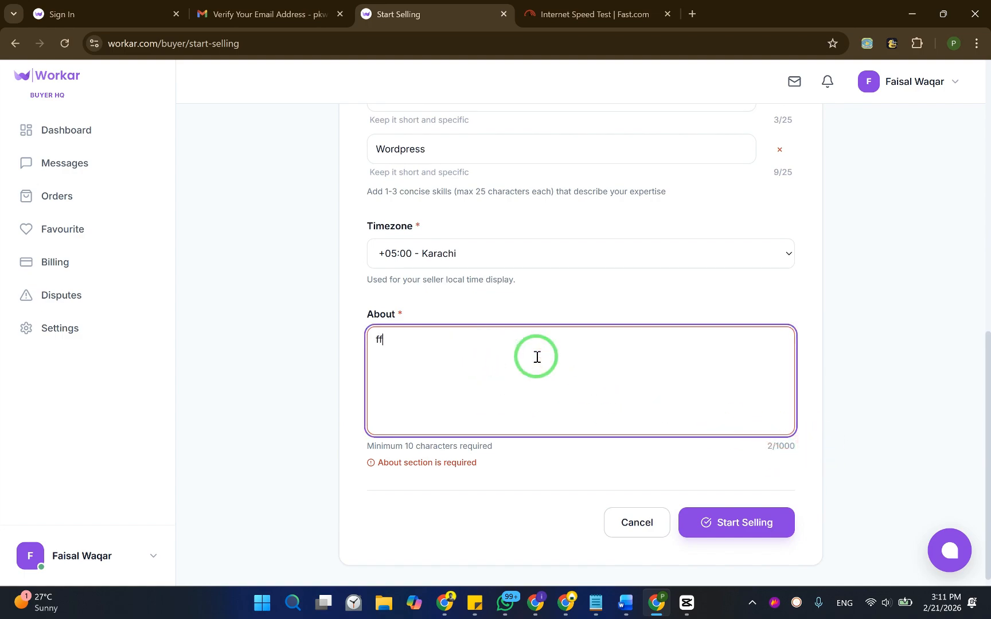
{"action": "key", "text": "BackSpace"}
{"action": "key", "text": "BackSpace"}
{"action": "key", "text": "BackSpace"}
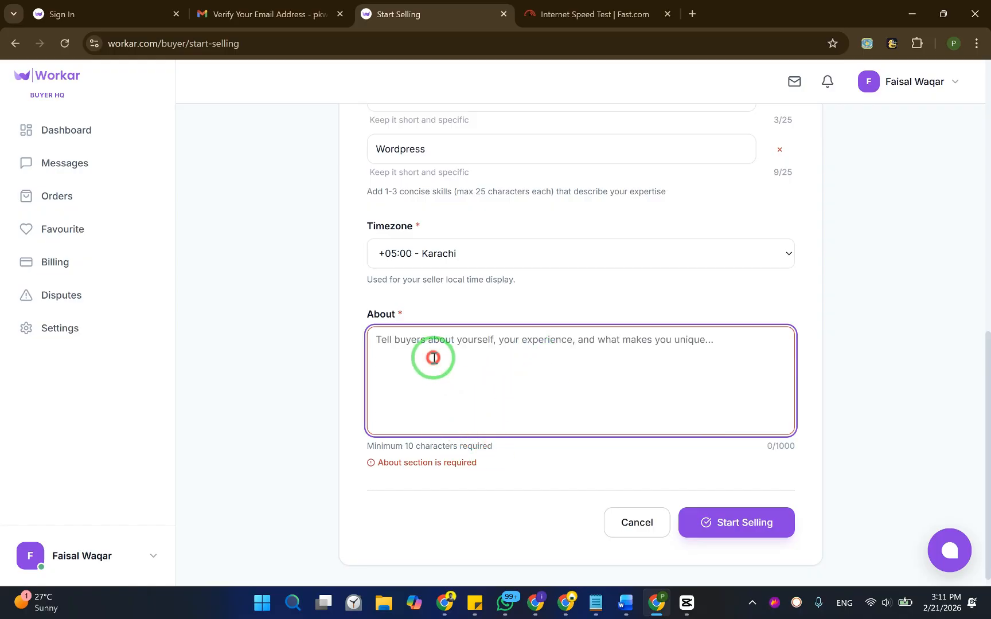
{"action": "key", "text": "ctrl+v"}
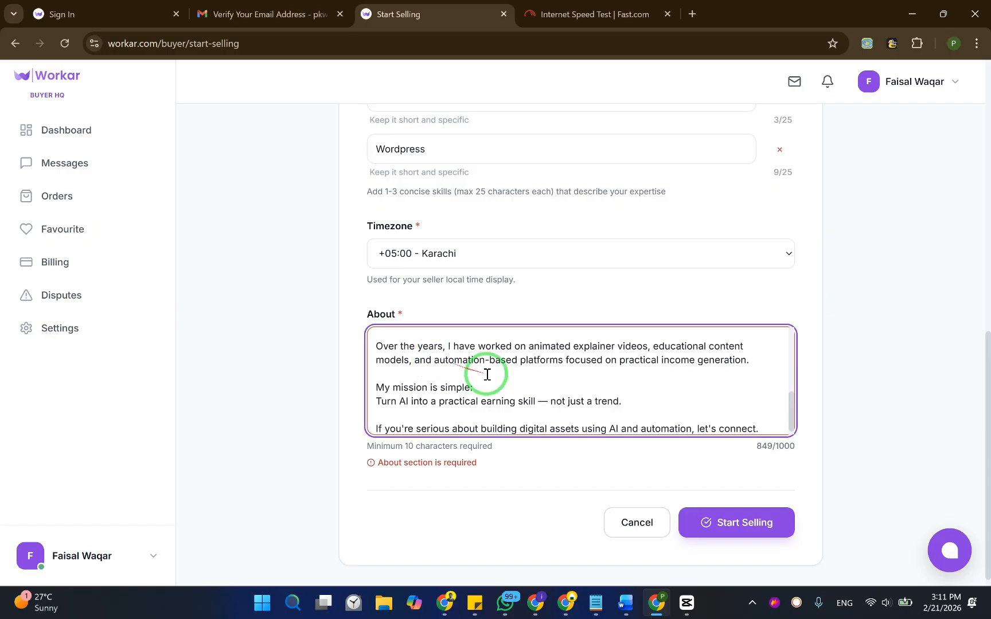
Review the completed seller profile form and submit it to start selling
{"action": "scroll", "coordinate": [516, 367], "scroll_direction": "up", "scroll_amount": 5}
{"action": "scroll", "coordinate": [561, 365], "scroll_direction": "up", "scroll_amount": 8}
{"action": "scroll", "coordinate": [562, 365], "scroll_direction": "down", "scroll_amount": 8}
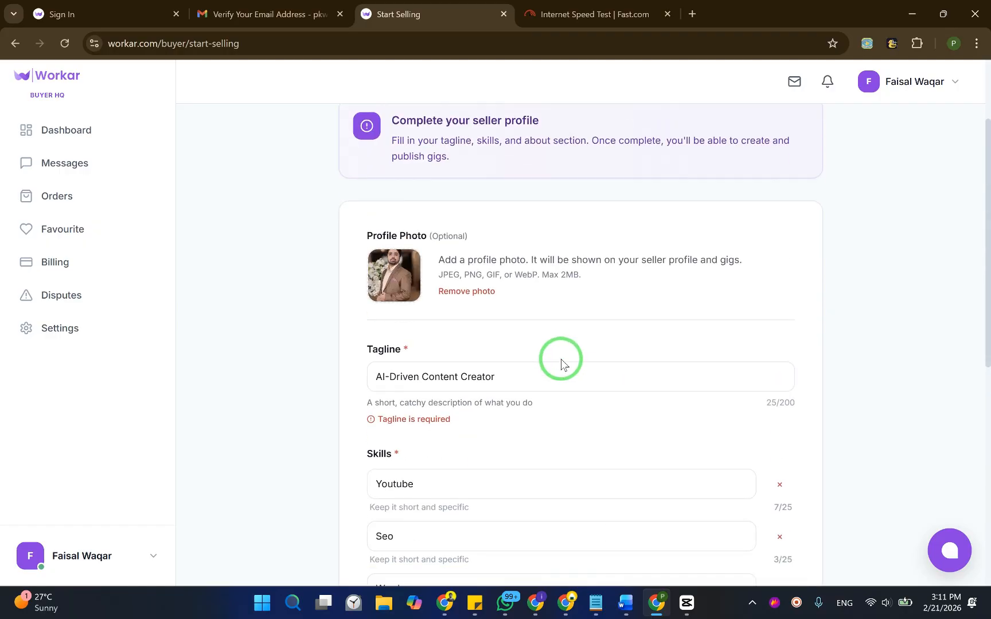
{"action": "scroll", "coordinate": [561, 365], "scroll_direction": "up", "scroll_amount": 8}
{"action": "scroll", "coordinate": [561, 366], "scroll_direction": "down", "scroll_amount": 10}
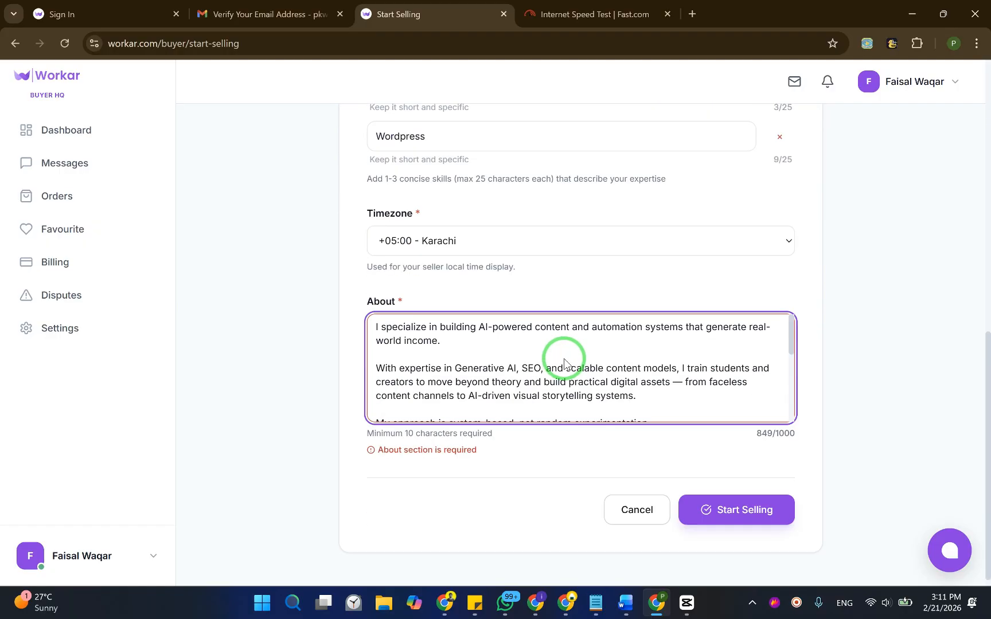
{"action": "left_click", "coordinate": [734, 514]}
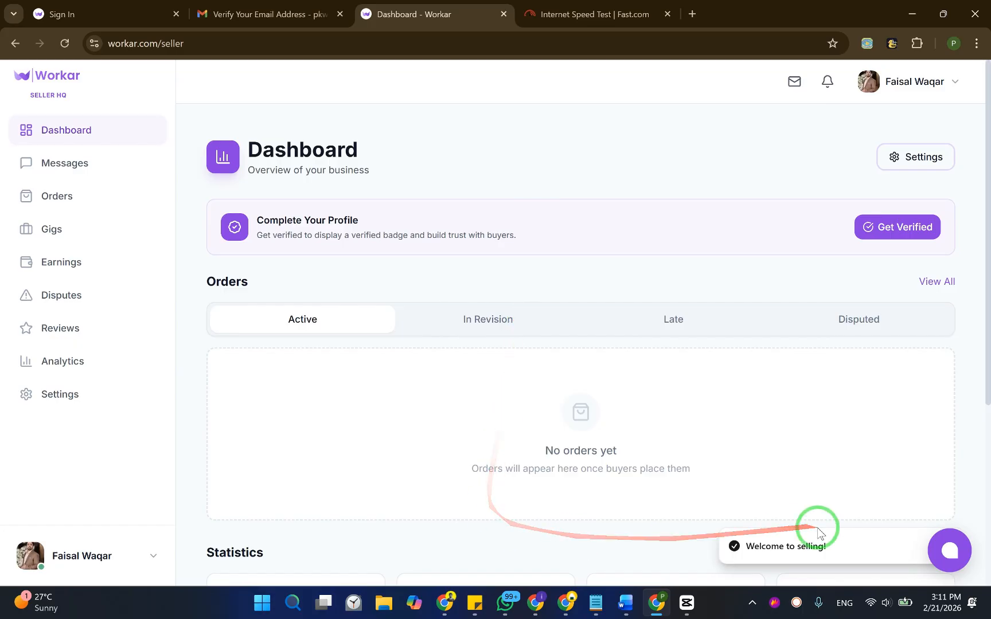
Start creating a first gig and look over its title, URL slug and category fields
{"action": "left_click", "coordinate": [453, 379]}
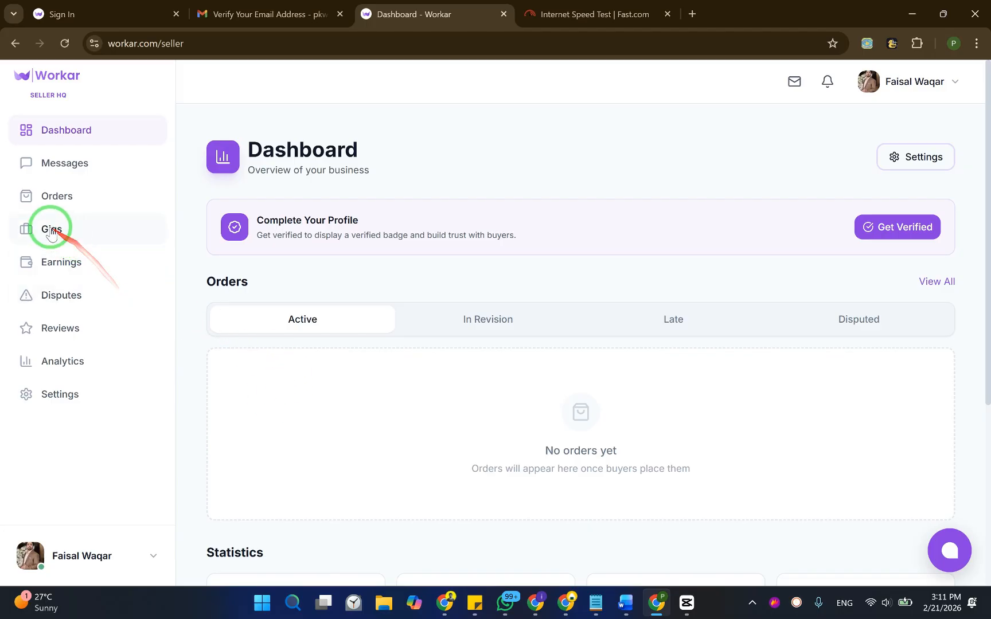
{"action": "left_click", "coordinate": [82, 237]}
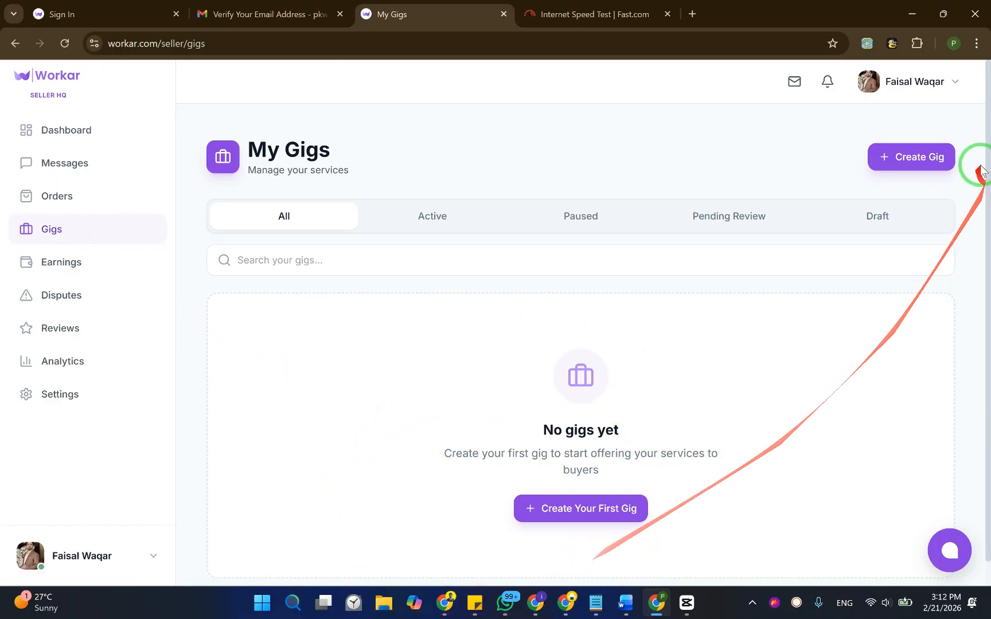
{"action": "left_click", "coordinate": [593, 509]}
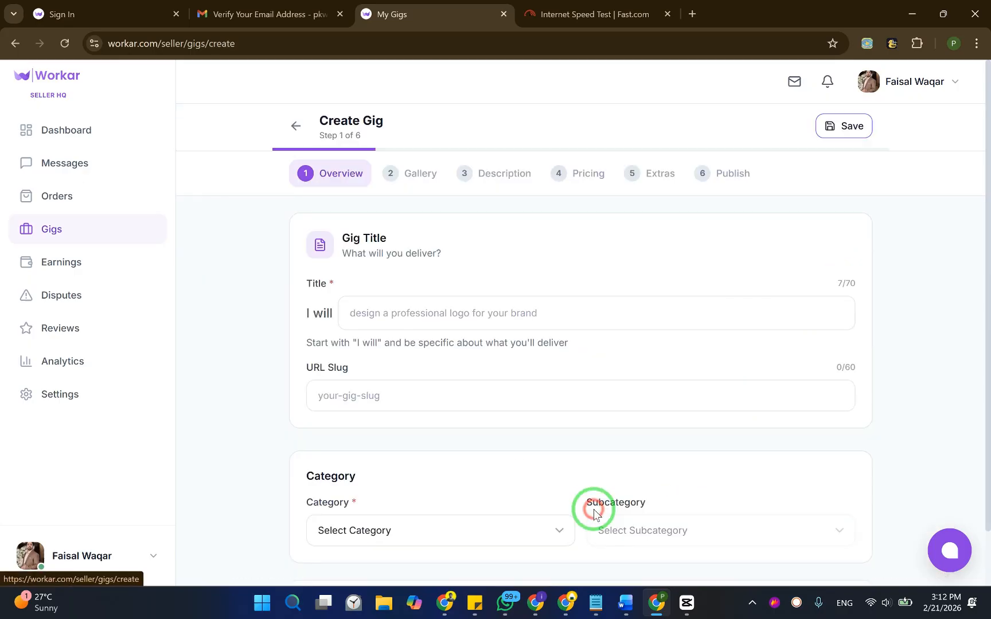
{"action": "left_click", "coordinate": [403, 309]}
{"action": "left_click", "coordinate": [415, 405]}
{"action": "scroll", "coordinate": [416, 405], "scroll_direction": "down", "scroll_amount": 1}
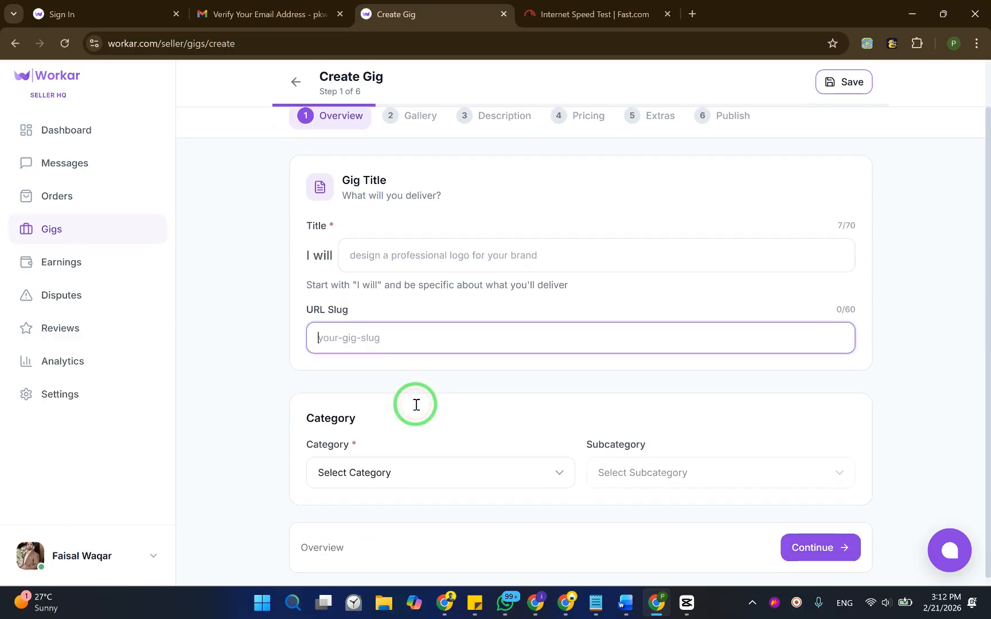
{"action": "scroll", "coordinate": [825, 445], "scroll_direction": "up", "scroll_amount": 1}
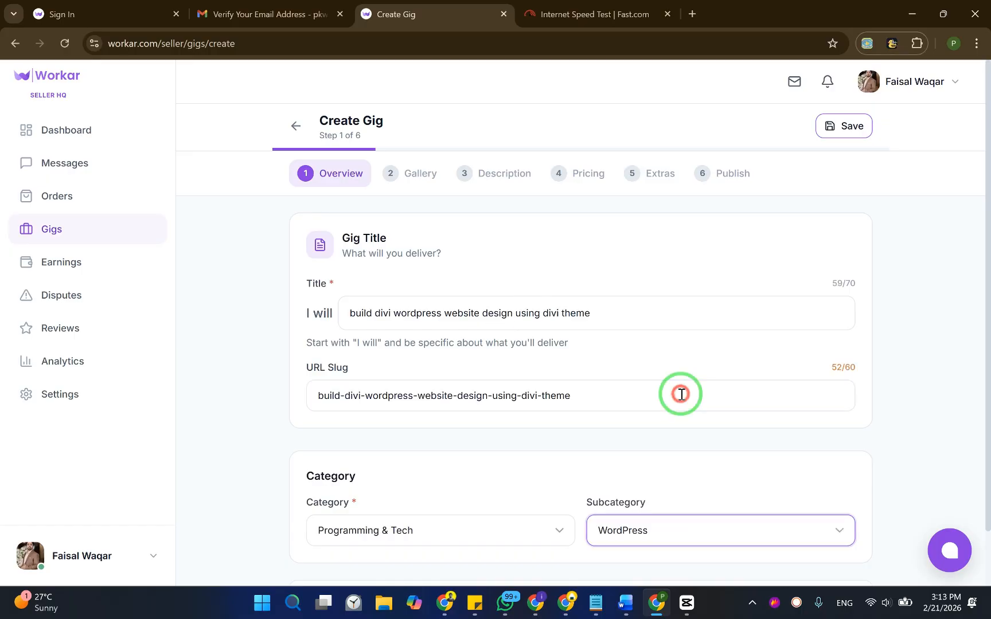
Check the wording of the gig's title and its matching URL slug
{"action": "left_click", "coordinate": [444, 317]}
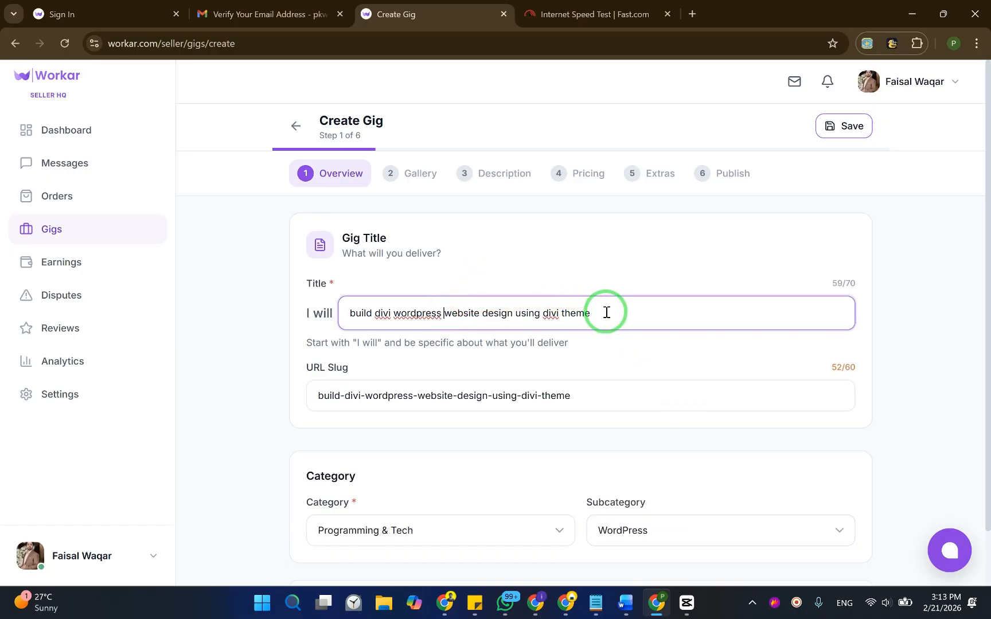
{"action": "left_click_drag", "start_coordinate": [626, 315], "coordinate": [327, 313]}
{"action": "left_click", "coordinate": [671, 313]}
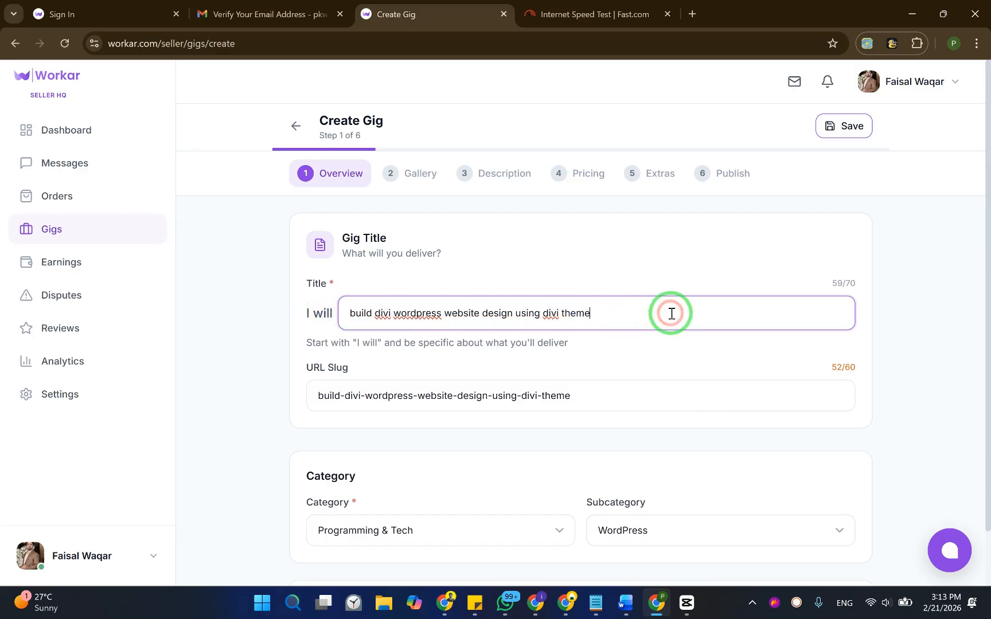
{"action": "scroll", "coordinate": [675, 313], "scroll_direction": "down", "scroll_amount": 2}
{"action": "left_click", "coordinate": [612, 332]}
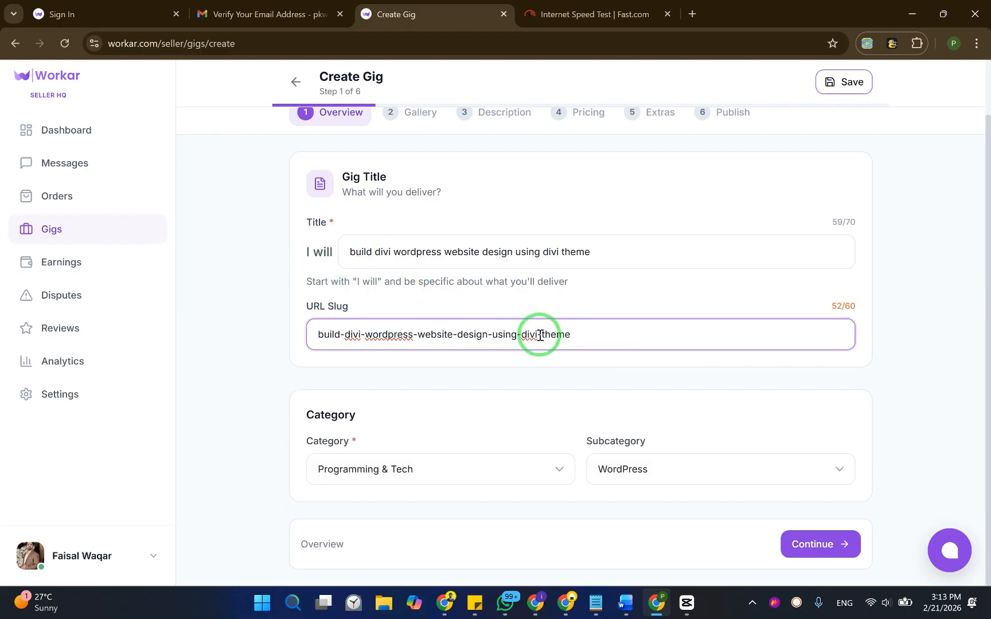
{"action": "left_click_drag", "start_coordinate": [540, 333], "coordinate": [330, 333]}
{"action": "left_click", "coordinate": [344, 335]}
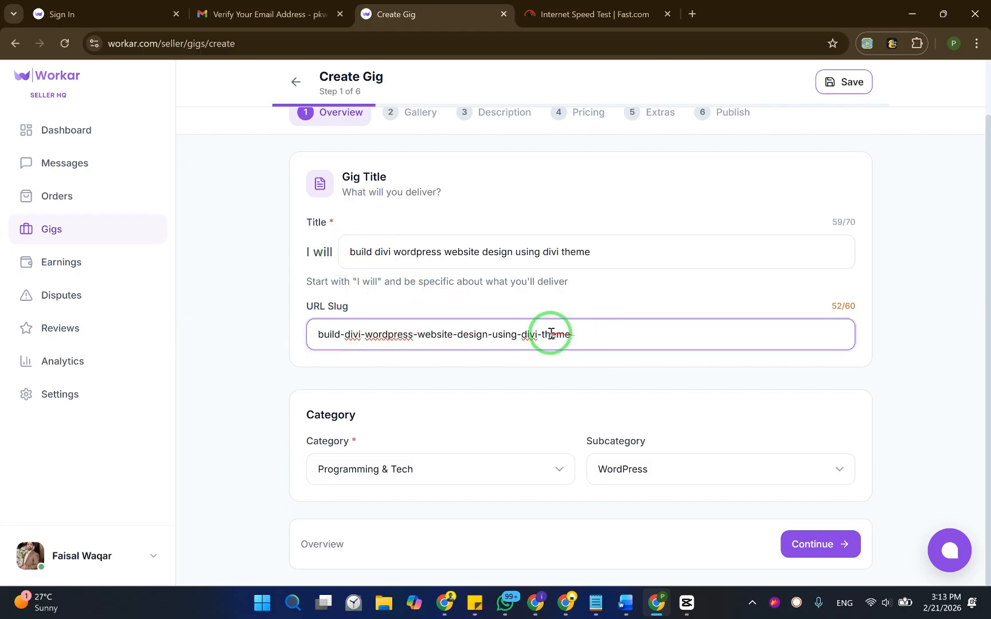
{"action": "left_click_drag", "start_coordinate": [609, 334], "coordinate": [190, 333]}
{"action": "left_click", "coordinate": [721, 346]}
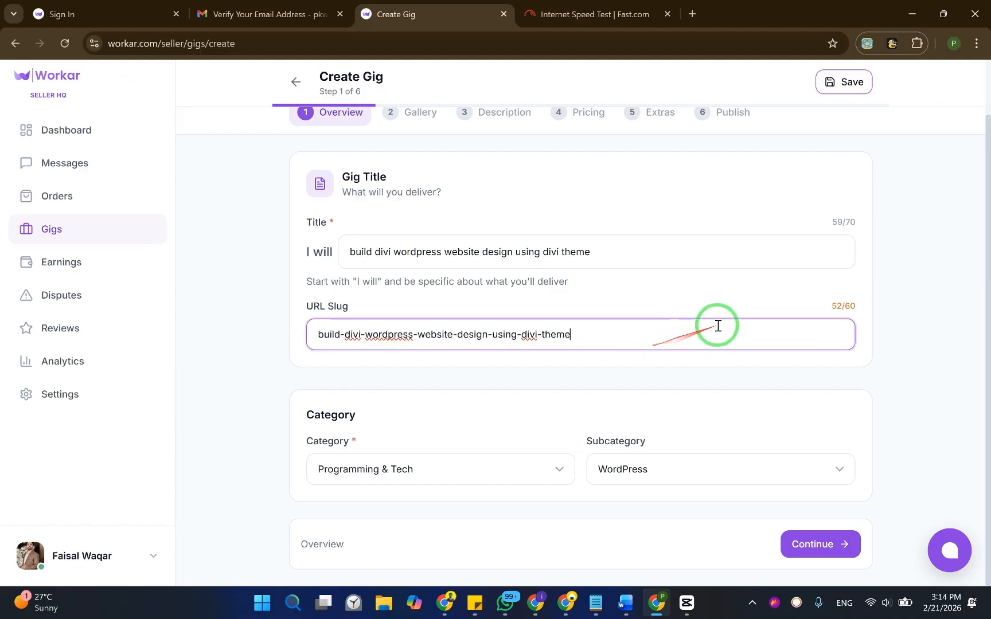
Choose Programming & Tech as category with WordPress as subcategory, and continue to the gig's gallery
{"action": "left_click", "coordinate": [547, 463]}
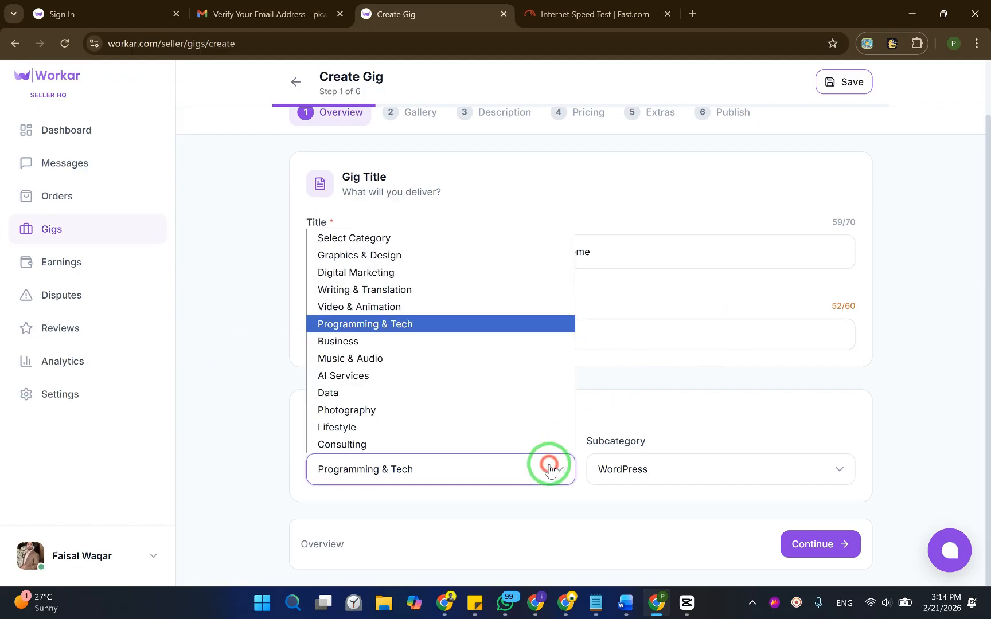
{"action": "left_click", "coordinate": [354, 324]}
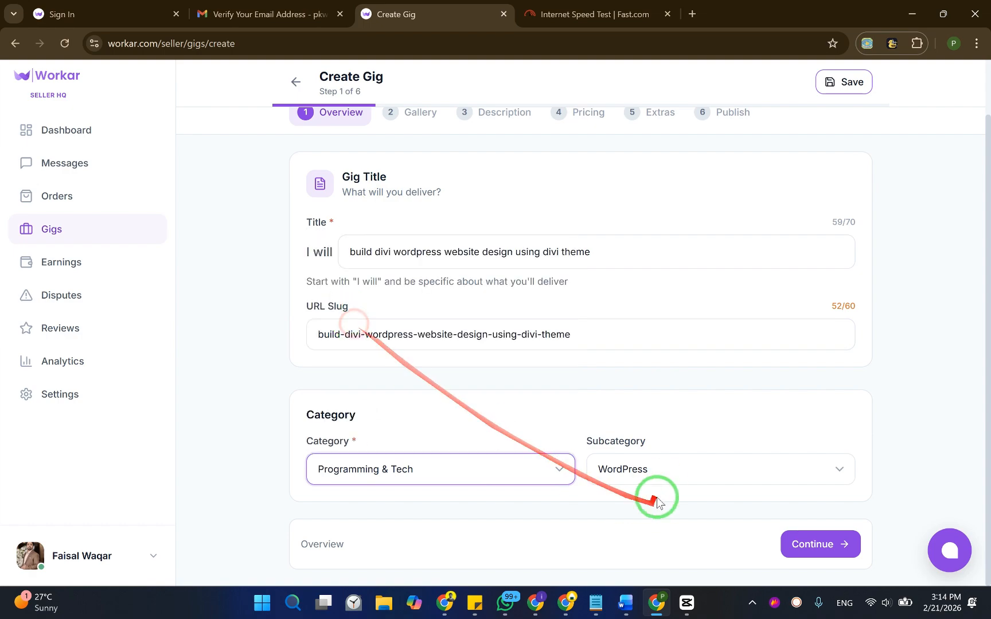
{"action": "left_click", "coordinate": [668, 471]}
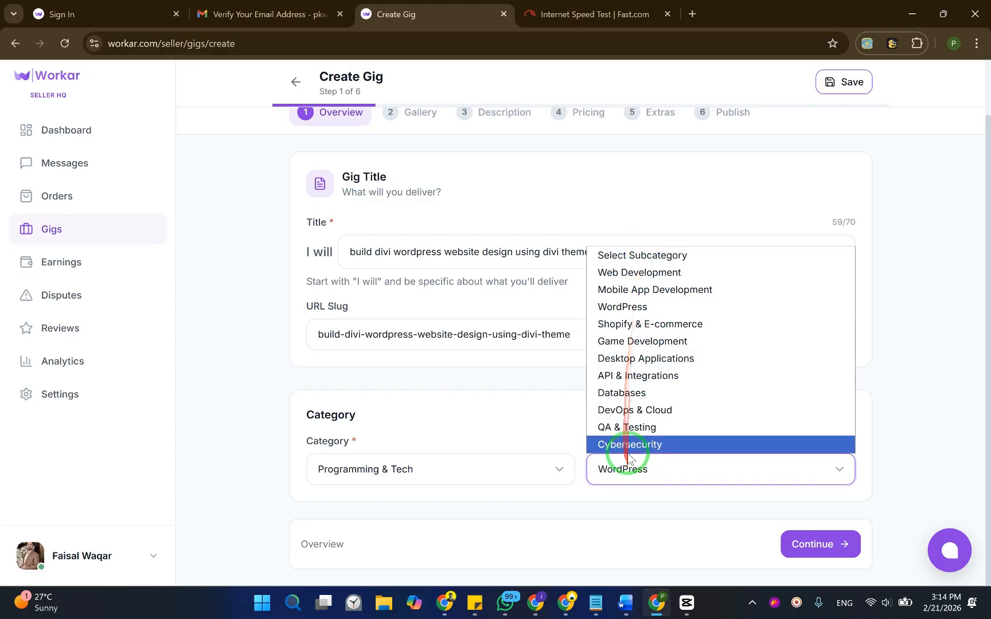
{"action": "left_click", "coordinate": [652, 309]}
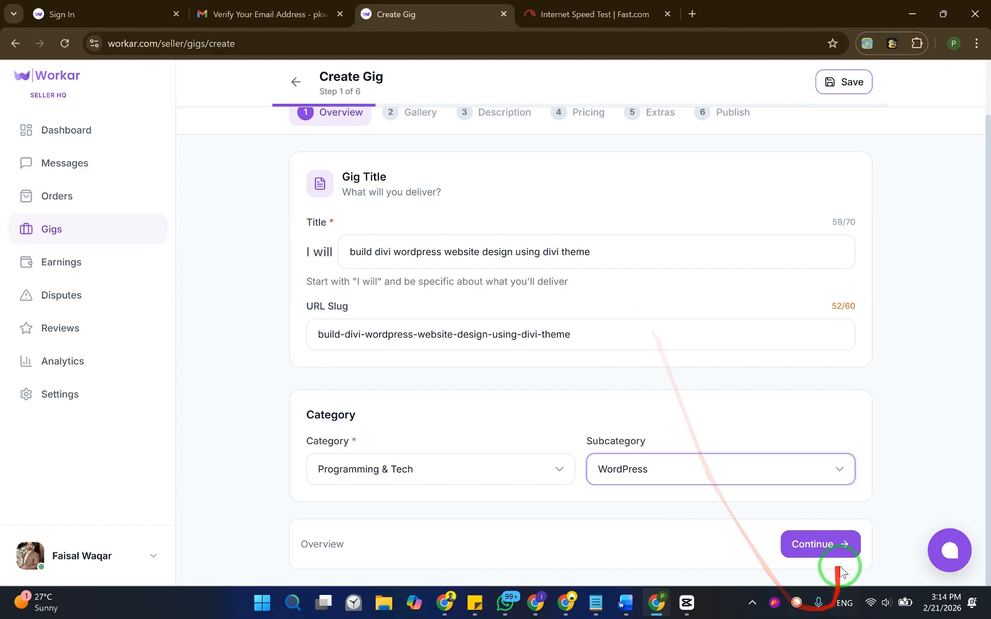
{"action": "left_click", "coordinate": [825, 546]}
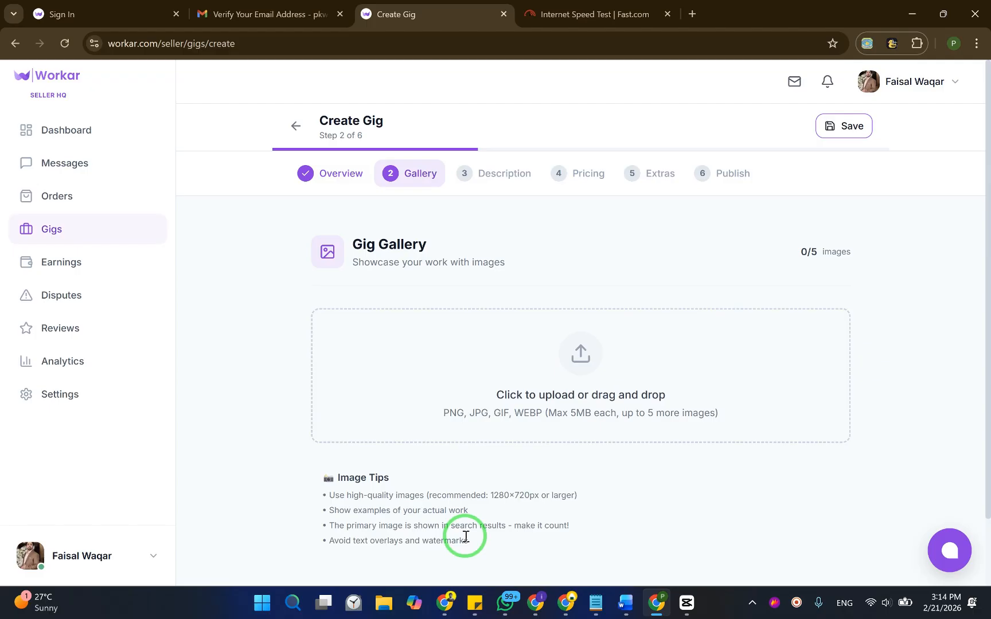
Check the recommended image size and upload the image "build-divi-wordpress-website-using-divi-theme" to the gig gallery
{"action": "left_click", "coordinate": [490, 497]}
{"action": "left_click_drag", "start_coordinate": [491, 497], "coordinate": [527, 497]}
{"action": "left_click", "coordinate": [682, 509]}
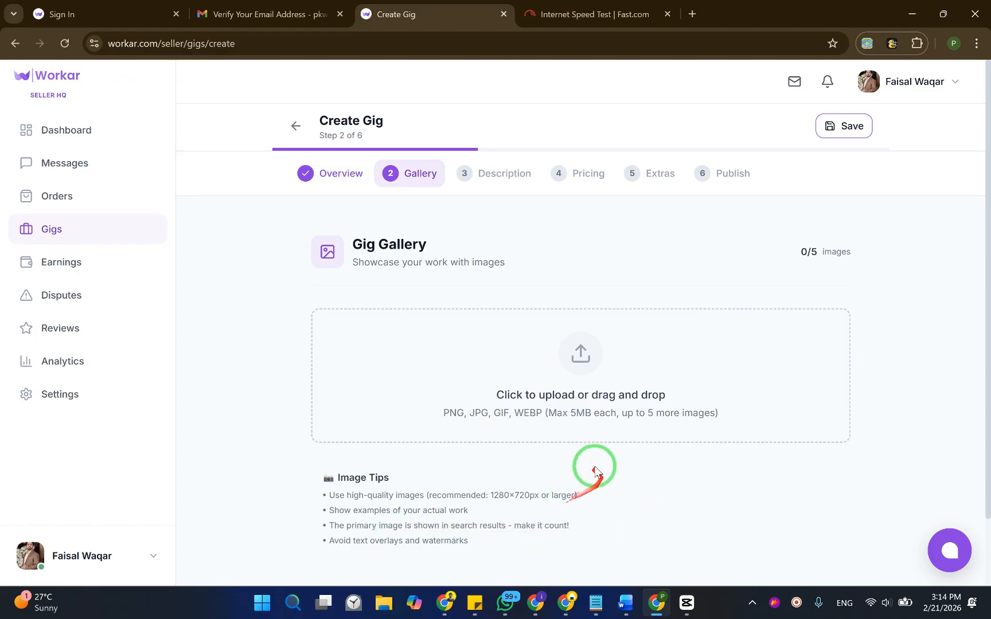
{"action": "scroll", "coordinate": [594, 376], "scroll_direction": "down", "scroll_amount": 2}
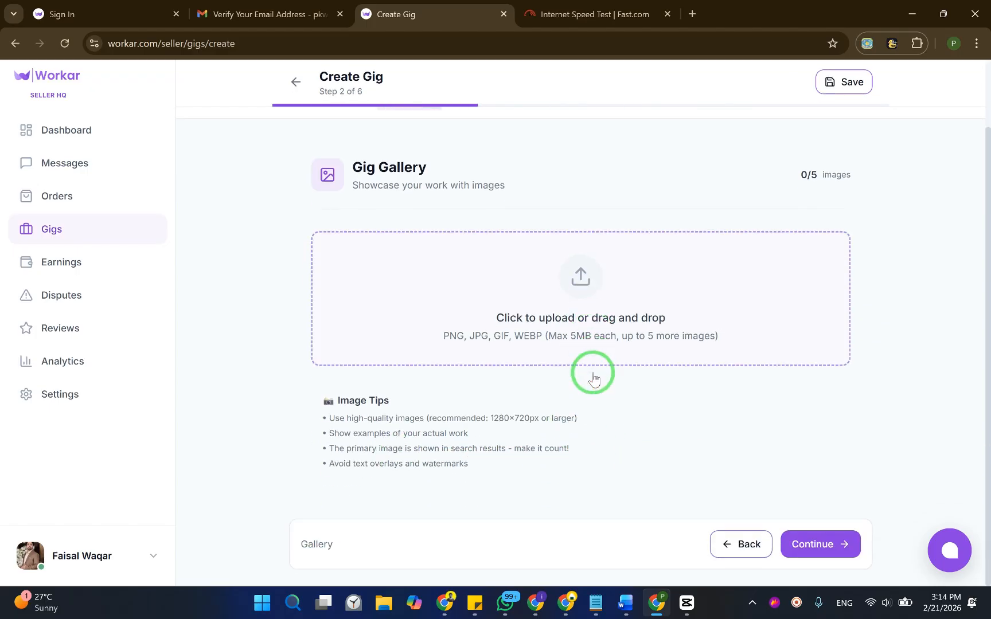
{"action": "scroll", "coordinate": [594, 377], "scroll_direction": "up", "scroll_amount": 2}
{"action": "left_click", "coordinate": [579, 365]}
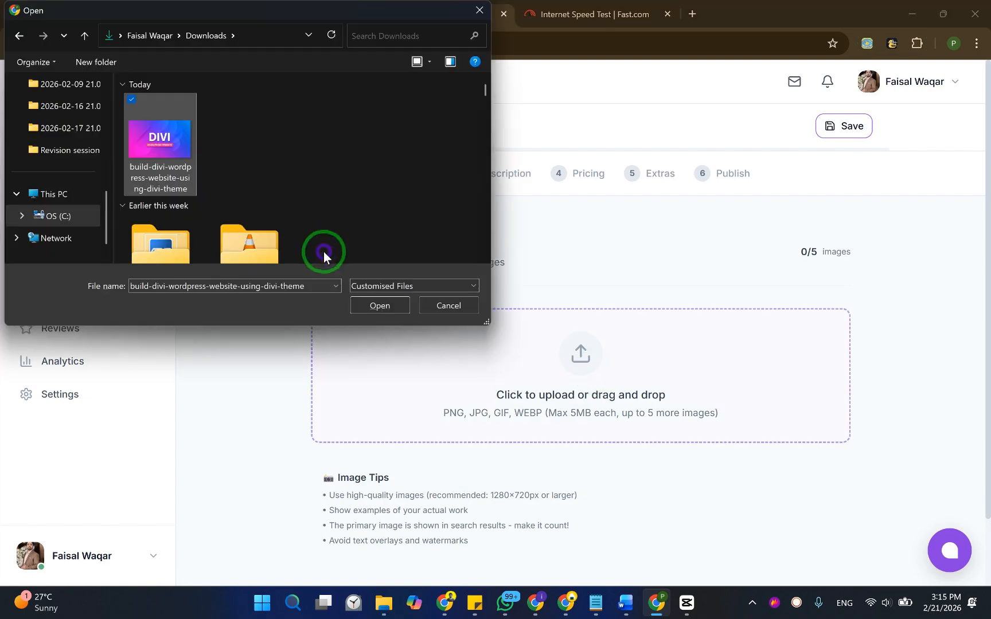
{"action": "left_click", "coordinate": [380, 305]}
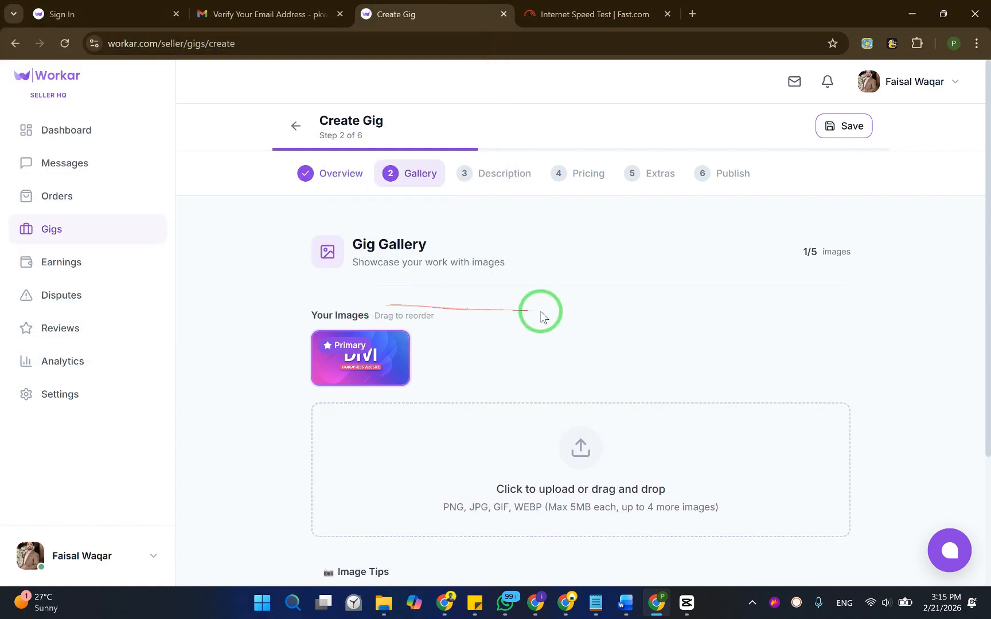
{"action": "scroll", "coordinate": [543, 303], "scroll_direction": "down", "scroll_amount": 2}
{"action": "scroll", "coordinate": [550, 325], "scroll_direction": "down", "scroll_amount": 2}
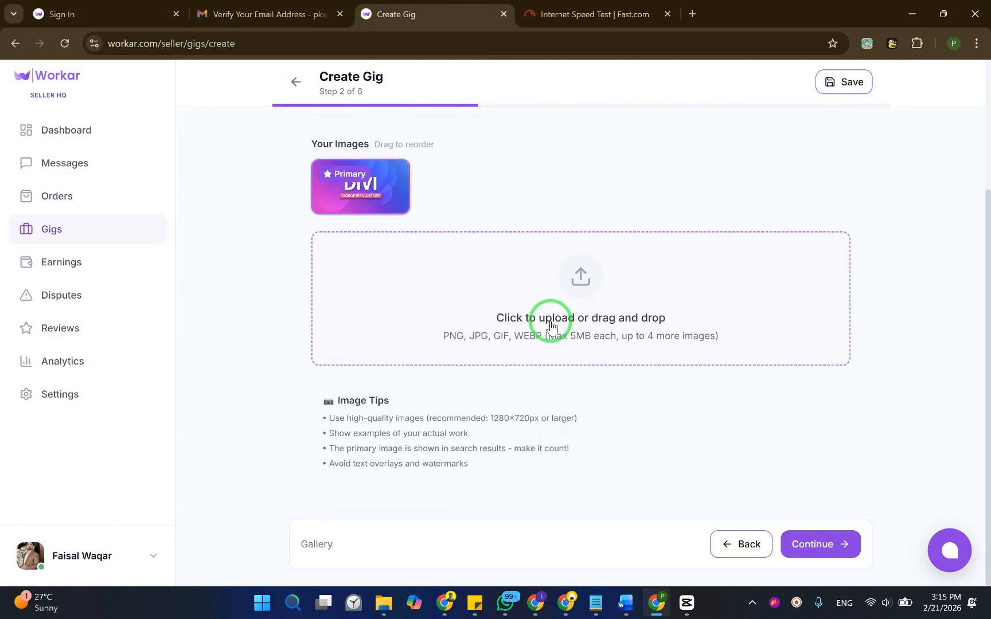
Continue to the gig's description and paste in the prepared Divi WordPress service text, starting "Hi There, I am a Professional Wordpress Designer & Developer"
{"action": "left_click", "coordinate": [807, 544]}
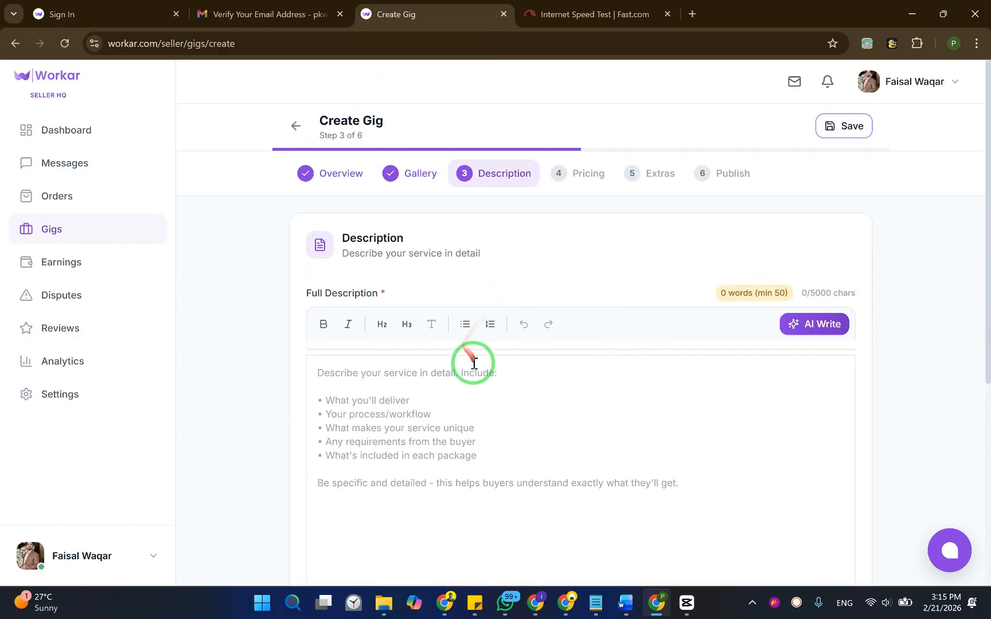
{"action": "scroll", "coordinate": [473, 369], "scroll_direction": "down", "scroll_amount": 2}
{"action": "left_click", "coordinate": [439, 335]}
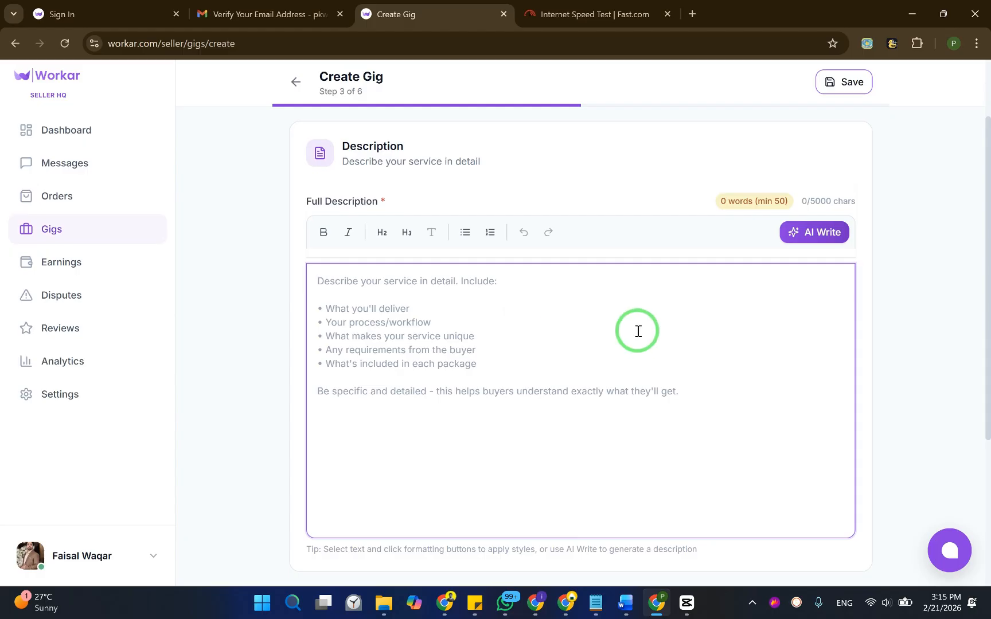
{"action": "scroll", "coordinate": [637, 331], "scroll_direction": "down", "scroll_amount": 4}
{"action": "scroll", "coordinate": [602, 333], "scroll_direction": "up", "scroll_amount": 5}
{"action": "scroll", "coordinate": [597, 336], "scroll_direction": "up", "scroll_amount": 1}
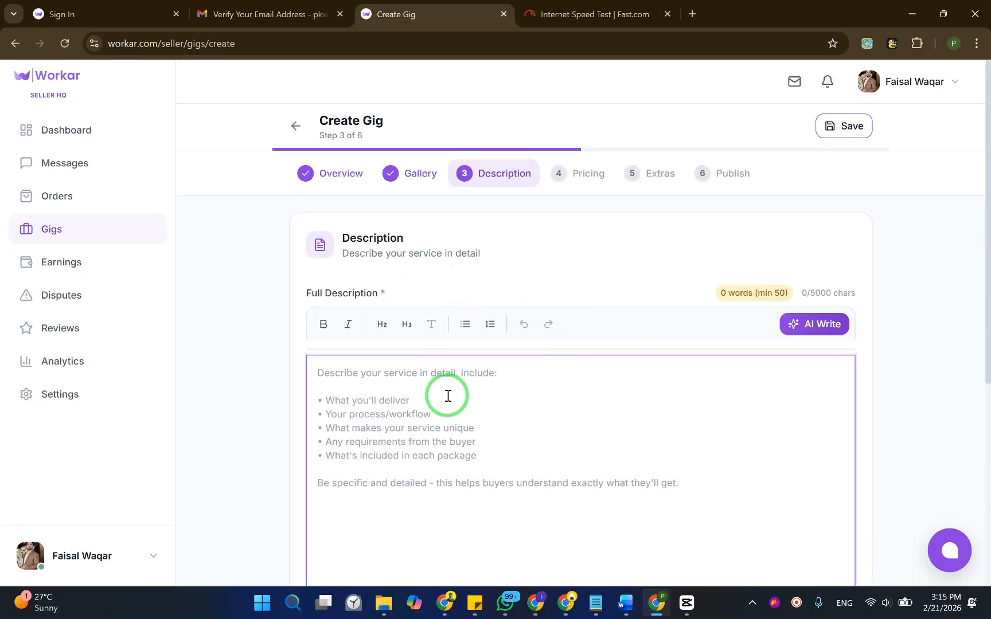
{"action": "scroll", "coordinate": [441, 381], "scroll_direction": "down", "scroll_amount": 2}
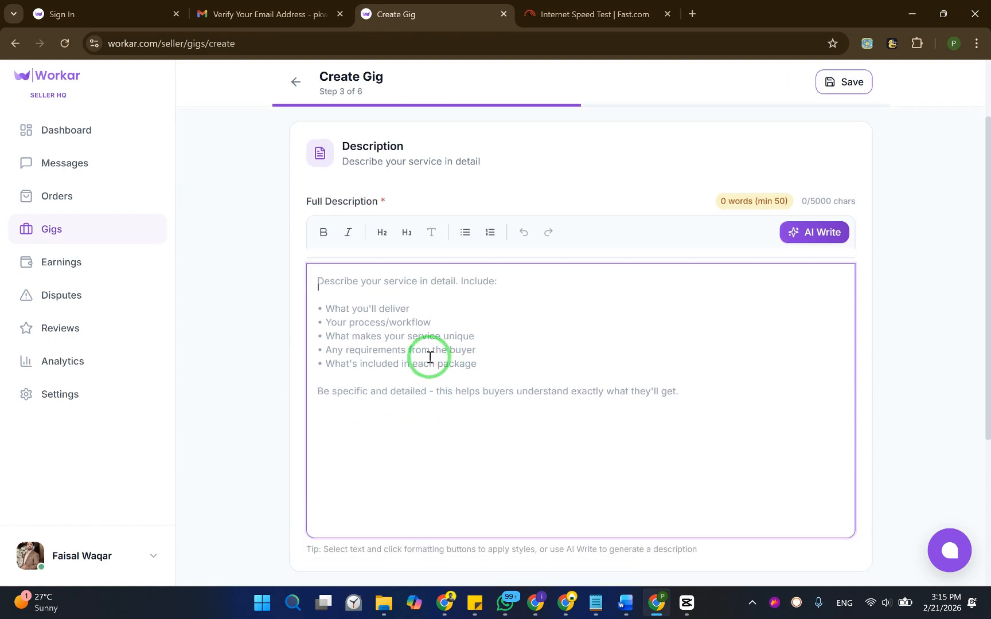
{"action": "key", "text": "ctrl+v"}
Read the pasted gig description through to its end and continue to the pricing packages
{"action": "scroll", "coordinate": [617, 322], "scroll_direction": "up", "scroll_amount": 5}
{"action": "scroll", "coordinate": [484, 312], "scroll_direction": "down", "scroll_amount": 4}
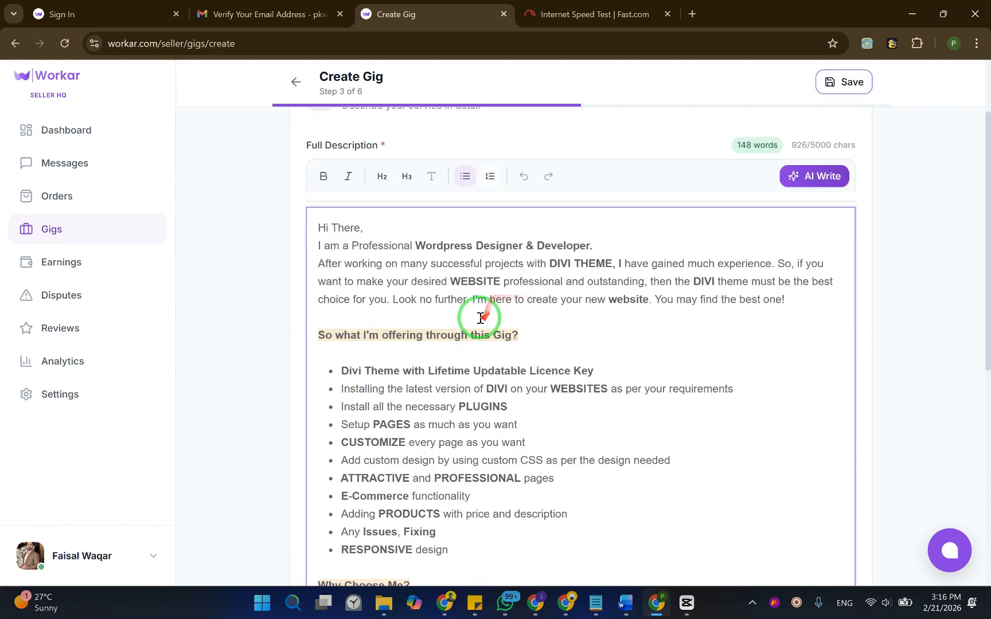
{"action": "scroll", "coordinate": [488, 313], "scroll_direction": "down", "scroll_amount": 5}
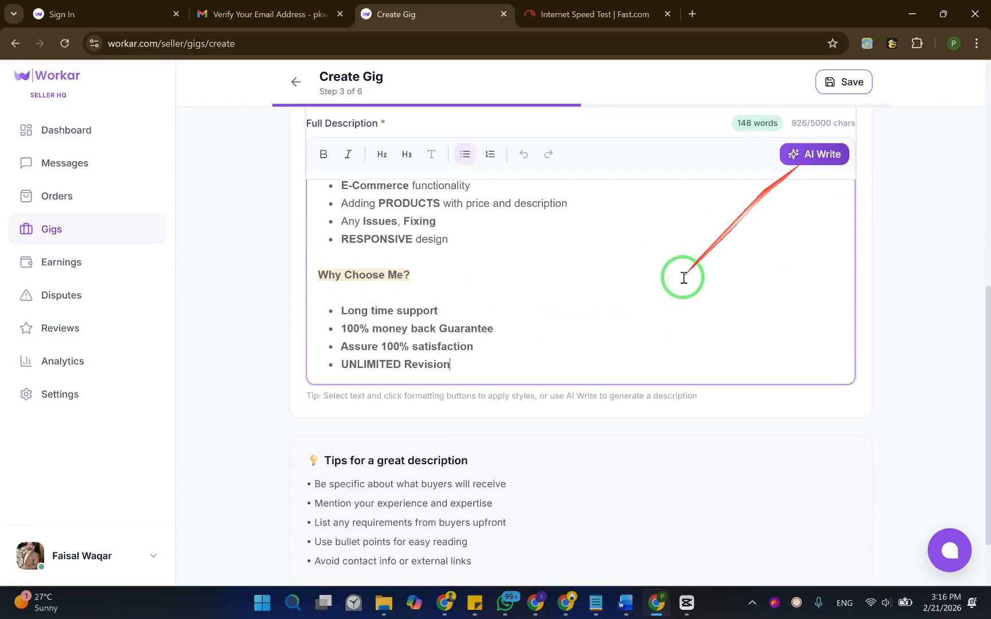
{"action": "scroll", "coordinate": [516, 327], "scroll_direction": "down", "scroll_amount": 3}
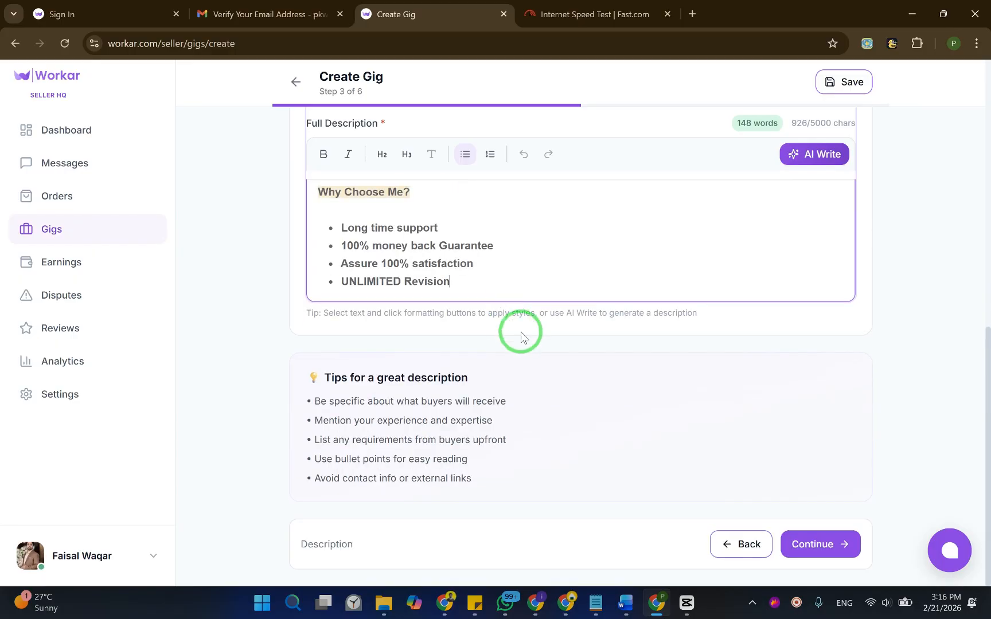
{"action": "left_click", "coordinate": [818, 540]}
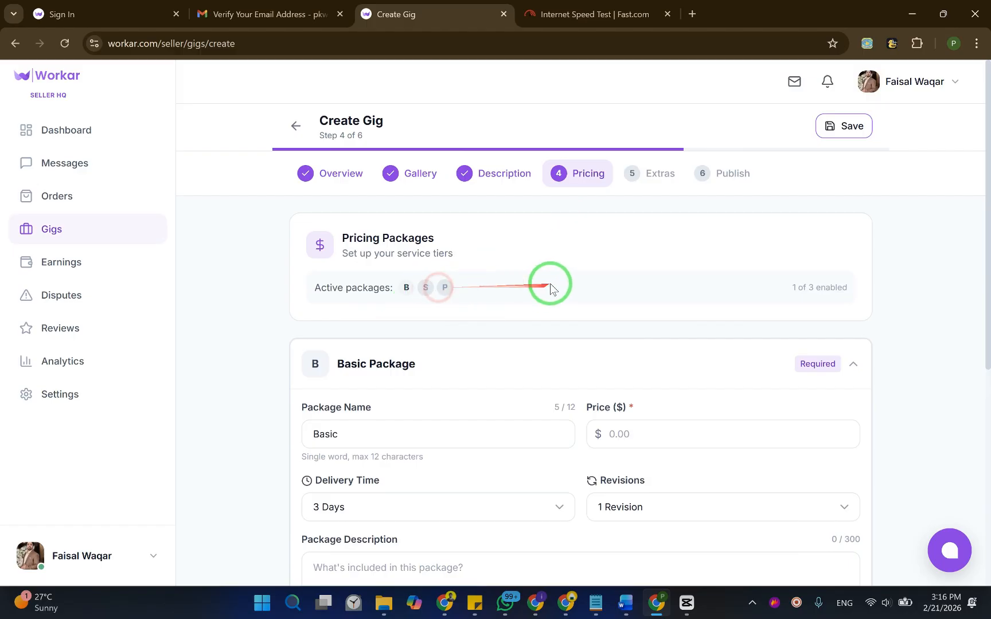
{"action": "scroll", "coordinate": [550, 284], "scroll_direction": "down", "scroll_amount": 3}
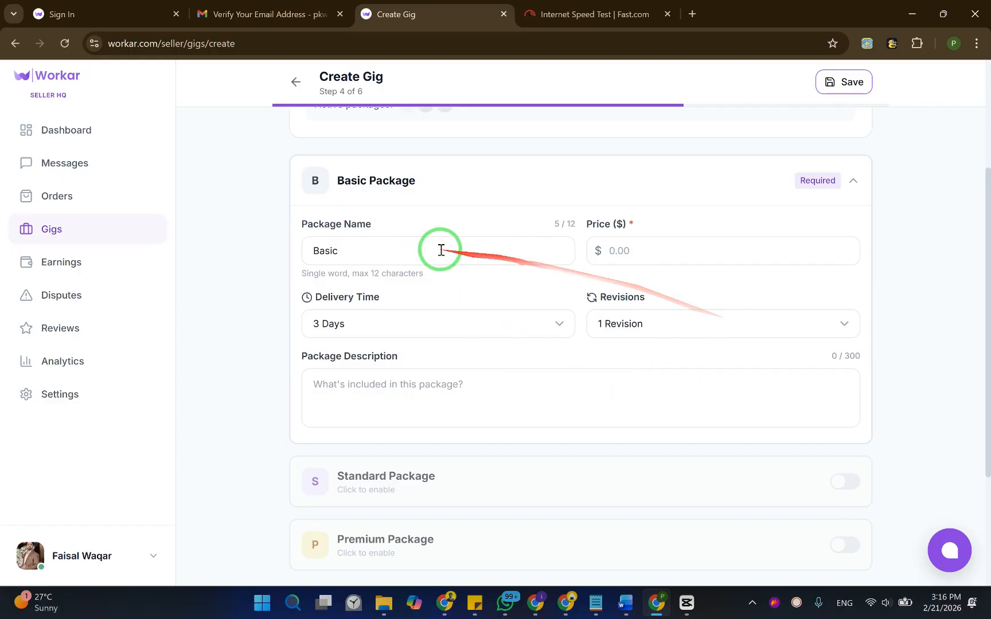
{"action": "scroll", "coordinate": [659, 296], "scroll_direction": "down", "scroll_amount": 3}
{"action": "left_click", "coordinate": [846, 297]}
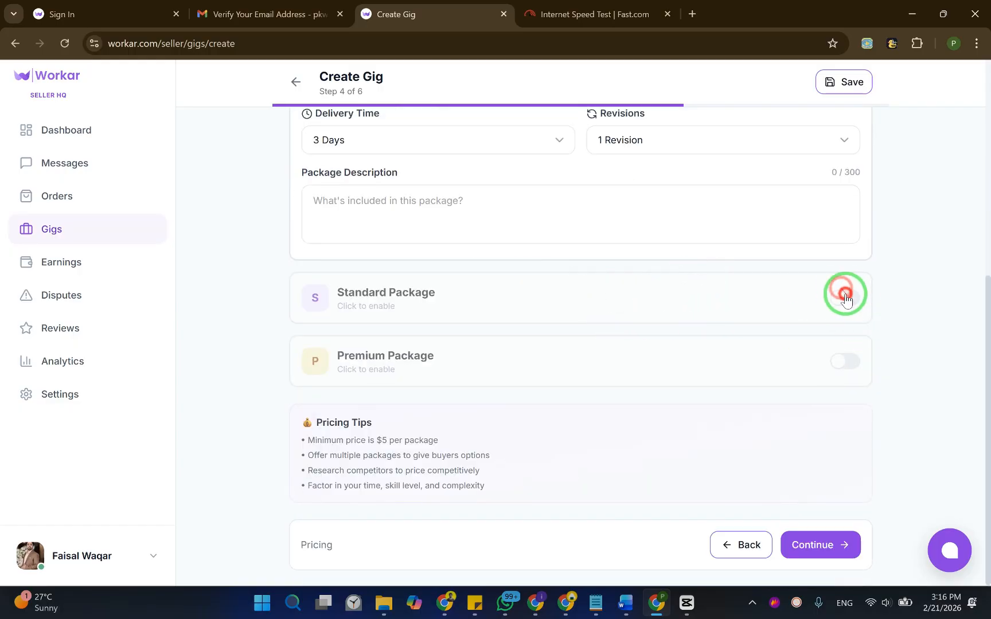
{"action": "left_click", "coordinate": [847, 361]}
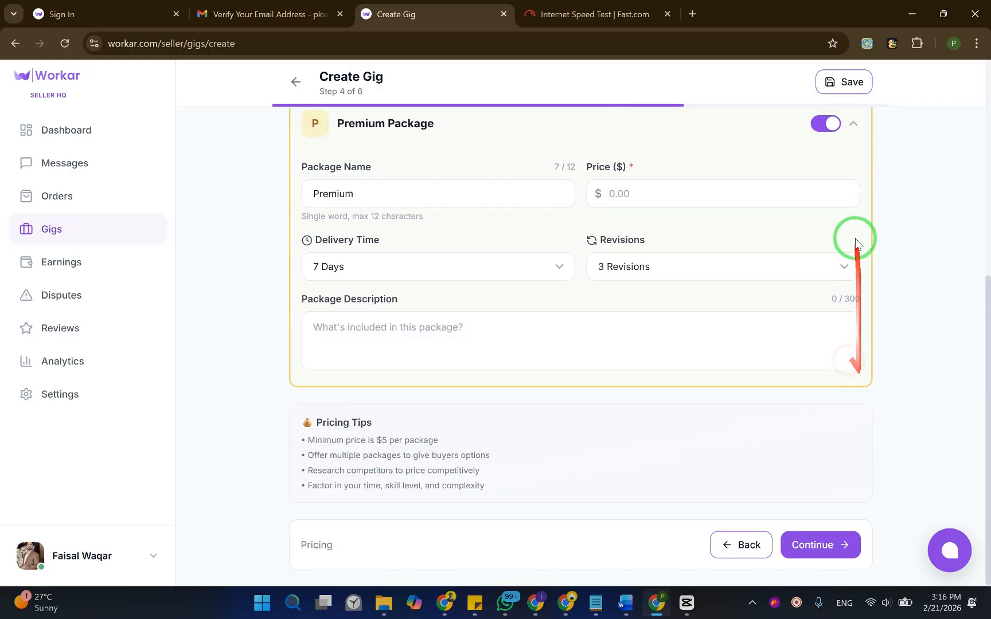
{"action": "scroll", "coordinate": [851, 229], "scroll_direction": "up", "scroll_amount": 3}
{"action": "left_click", "coordinate": [828, 308]}
{"action": "left_click", "coordinate": [833, 296]}
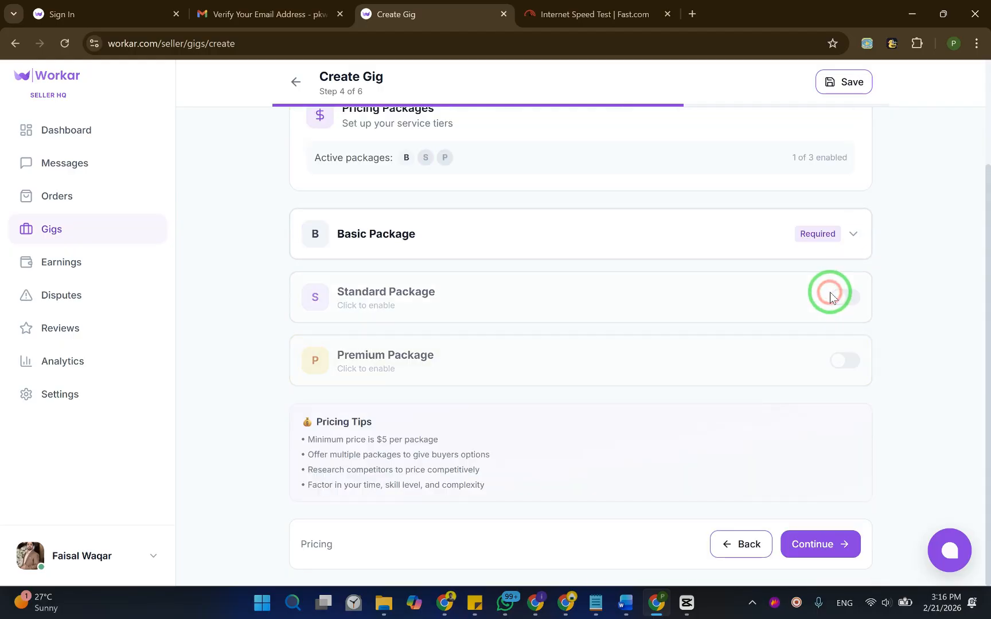
{"action": "scroll", "coordinate": [687, 309], "scroll_direction": "up", "scroll_amount": 2}
{"action": "left_click", "coordinate": [850, 325]}
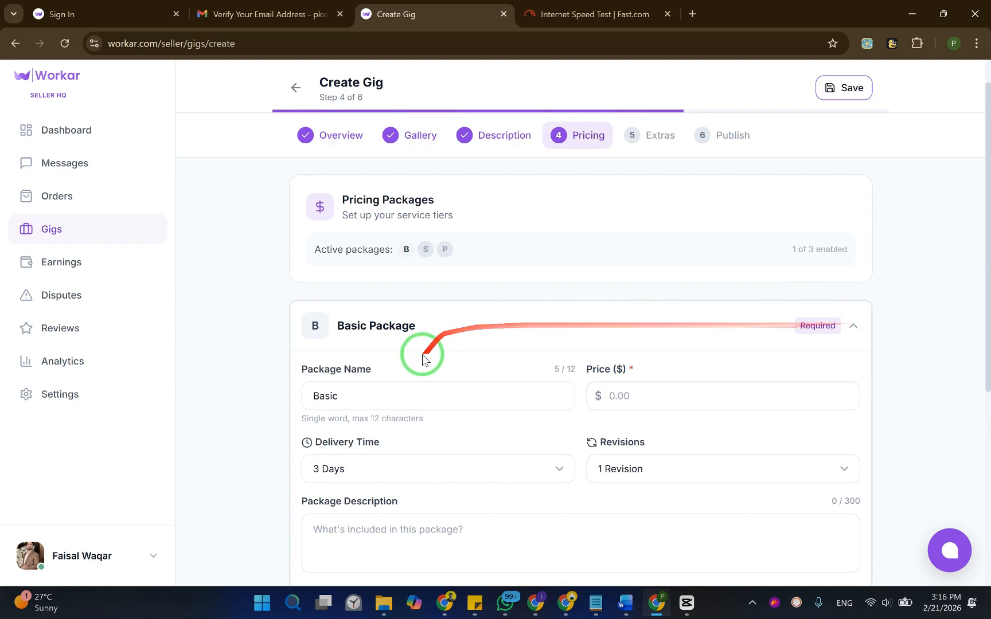
Name the Basic package BasicWebsite and set its price to $25
{"action": "scroll", "coordinate": [516, 366], "scroll_direction": "down", "scroll_amount": 2}
{"action": "left_click", "coordinate": [387, 299]}
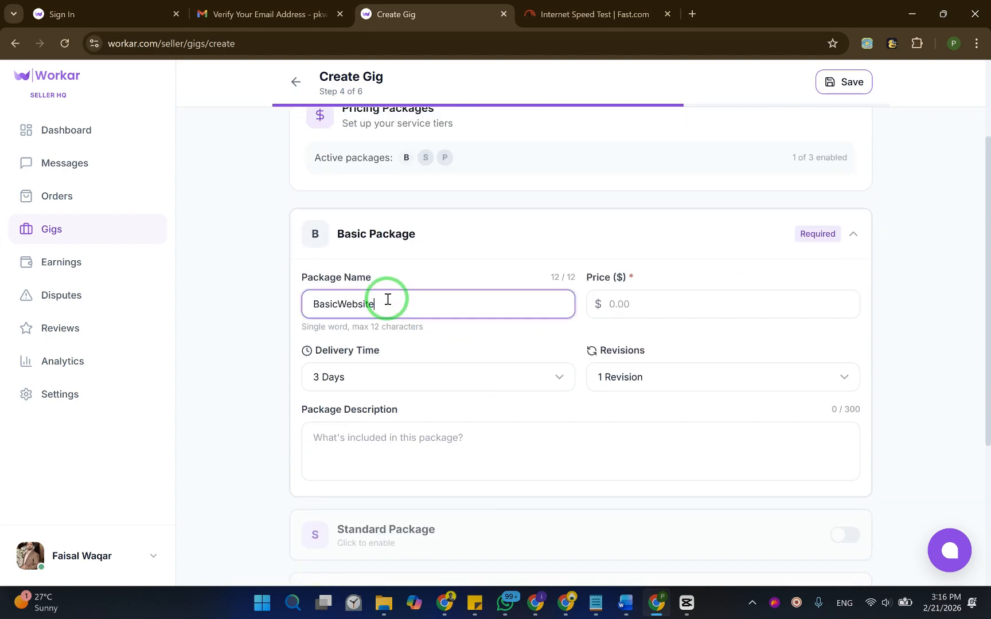
{"action": "left_click", "coordinate": [691, 306]}
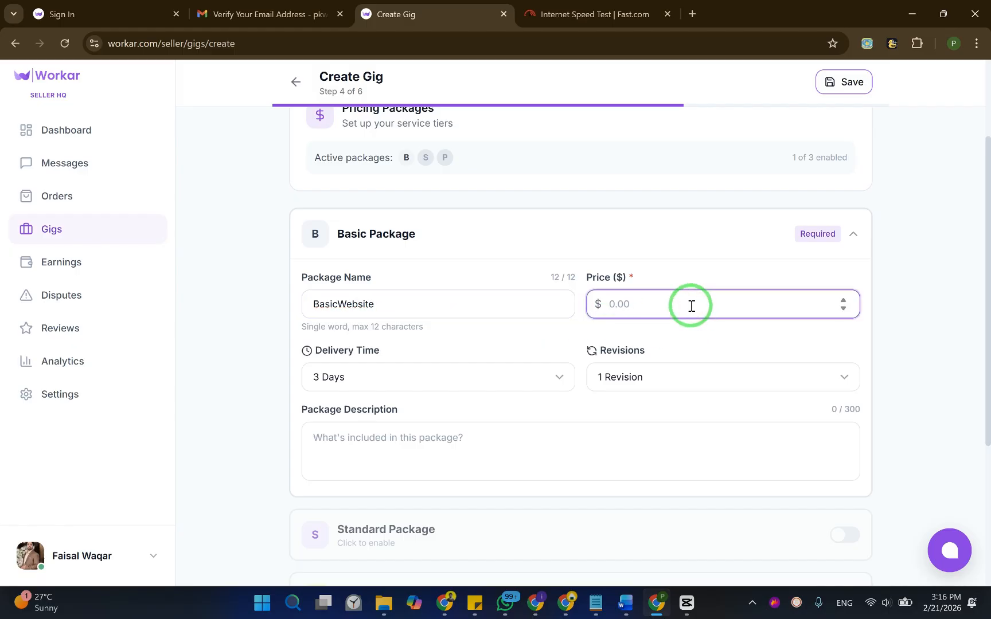
{"action": "type", "text": "25"}
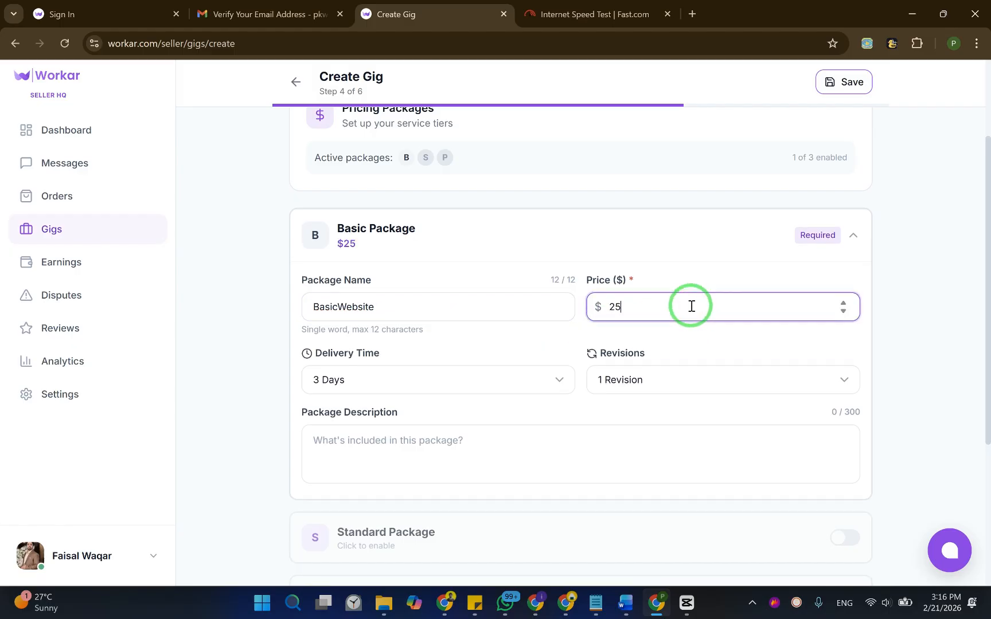
Give the Basic package a delivery time of 3 days and unlimited revisions
{"action": "left_click", "coordinate": [559, 381]}
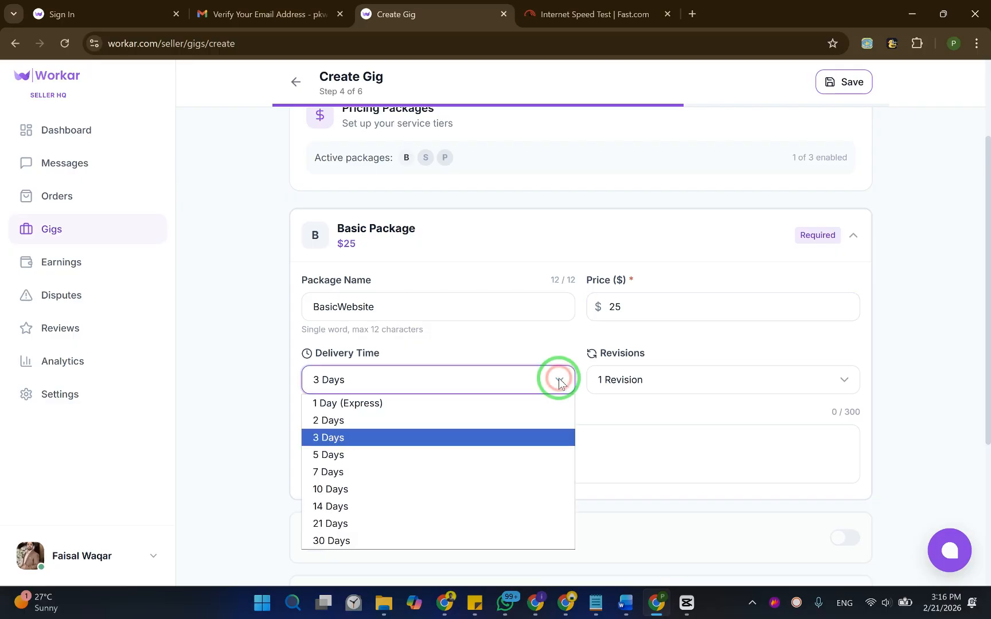
{"action": "left_click", "coordinate": [342, 439]}
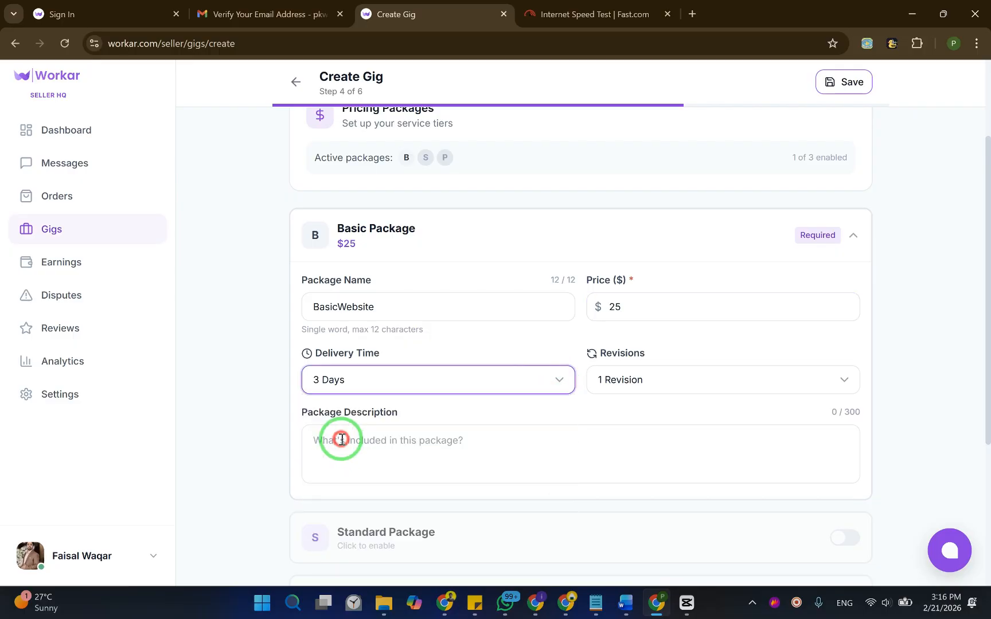
{"action": "left_click", "coordinate": [720, 373]}
{"action": "left_click", "coordinate": [648, 485]}
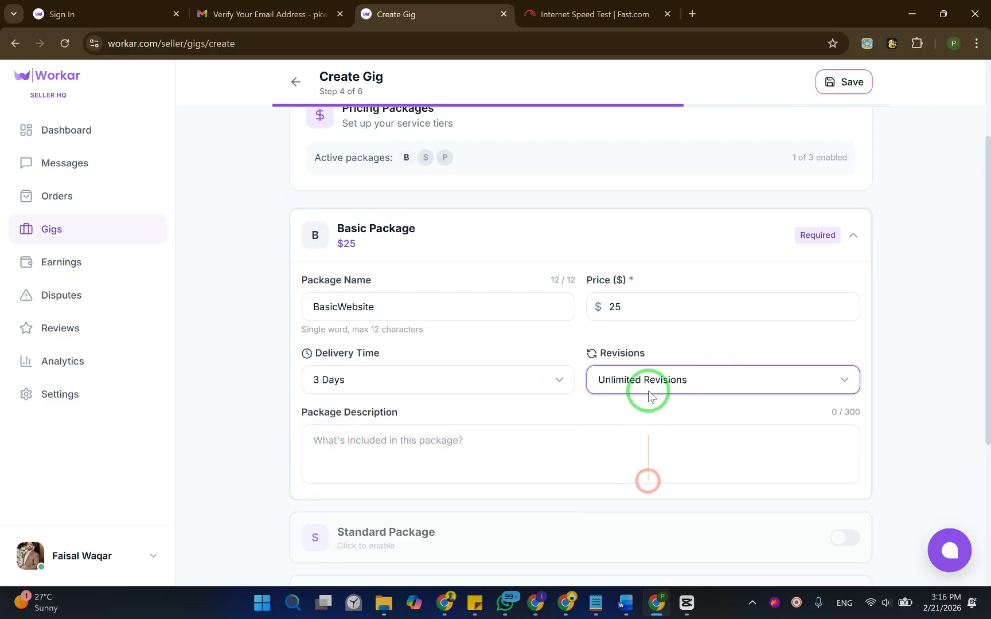
Shorten the name of the $25 package to Basic
{"action": "scroll", "coordinate": [648, 435], "scroll_direction": "down", "scroll_amount": 3}
{"action": "left_click", "coordinate": [413, 264]}
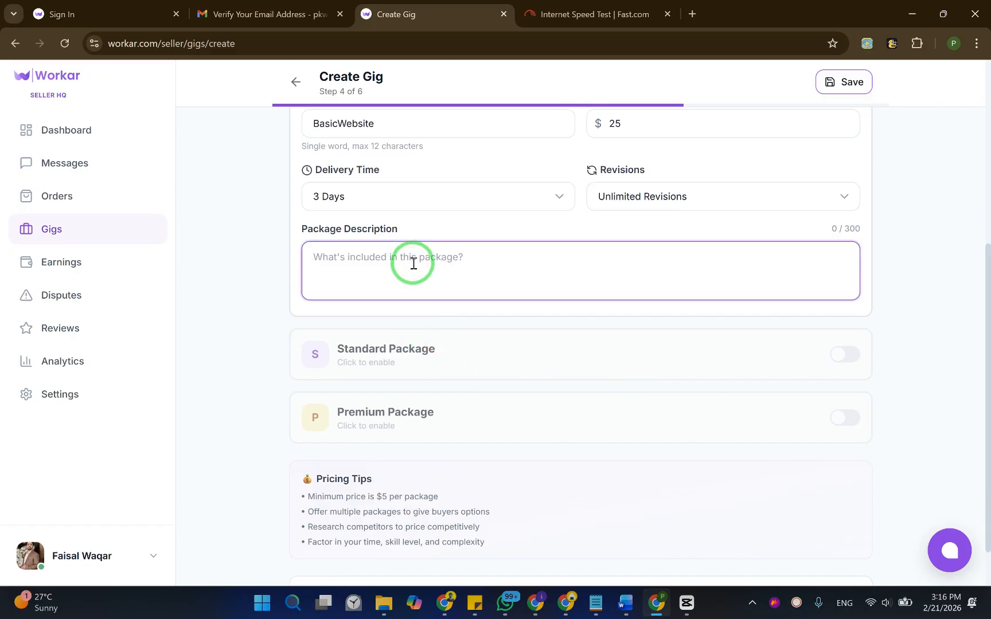
{"action": "left_click", "coordinate": [474, 349]}
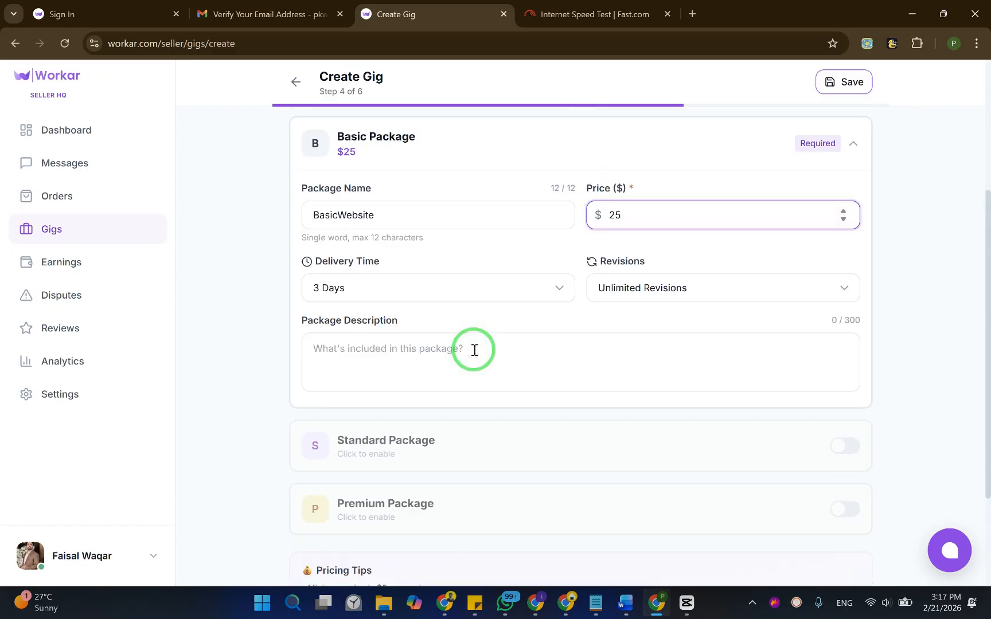
{"action": "left_click", "coordinate": [338, 215]}
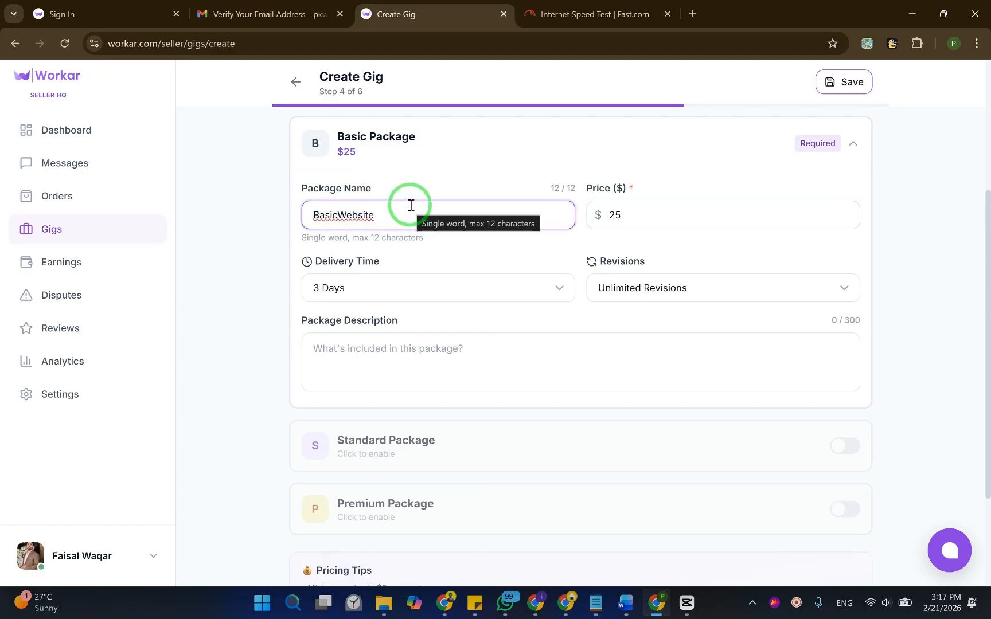
{"action": "key", "text": "Right"}
{"action": "key", "text": "Right"}
{"action": "key", "text": "Right"}
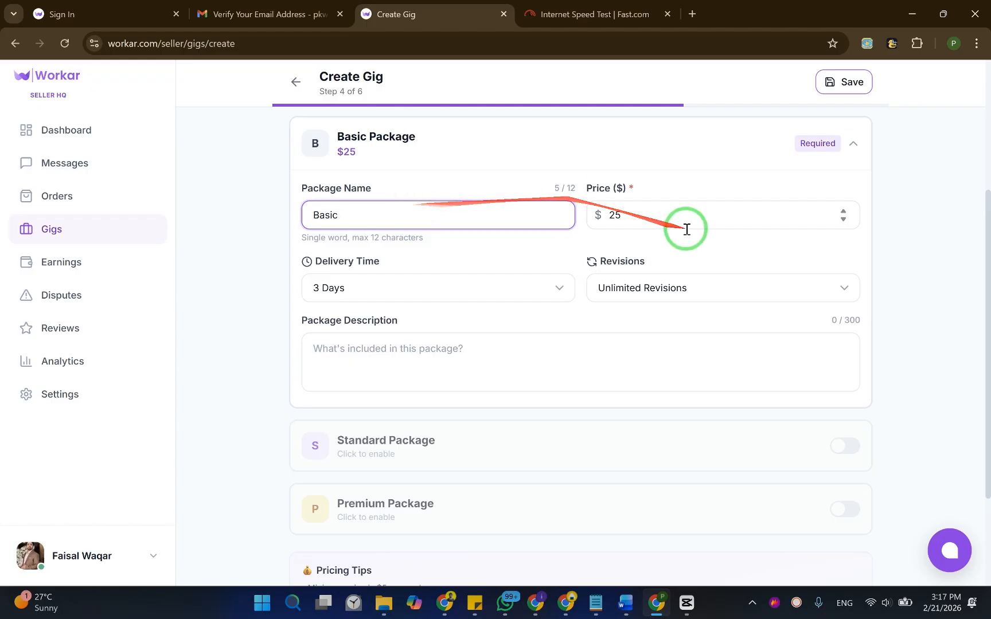
{"action": "left_click", "coordinate": [626, 207]}
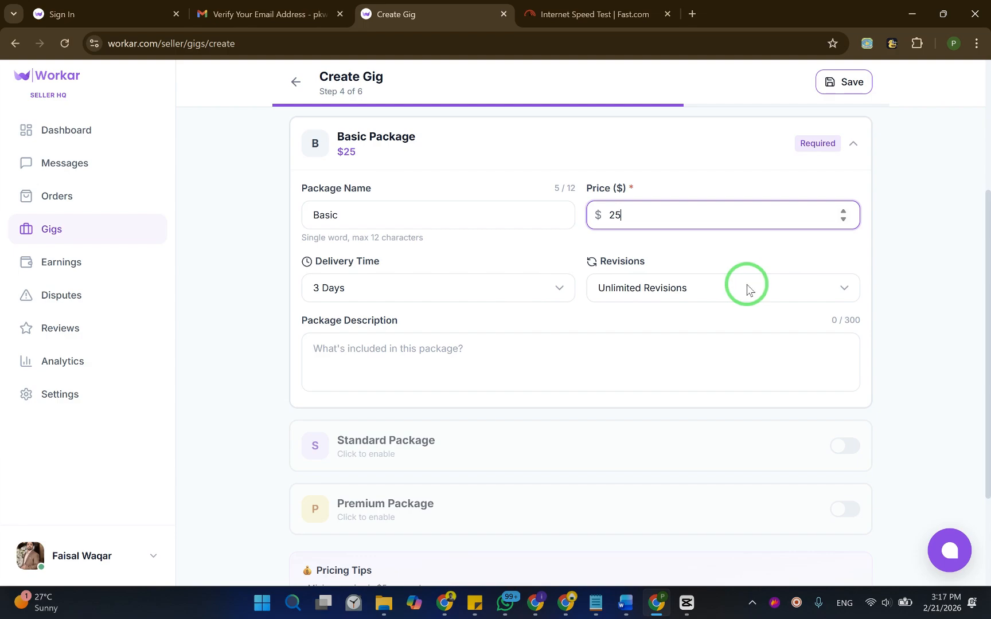
Describe the Basic package as "2 Page Website Divi Theme + Responsive Full Website + Customization + Important Plugins + 14 Days Support"
{"action": "left_click", "coordinate": [453, 351]}
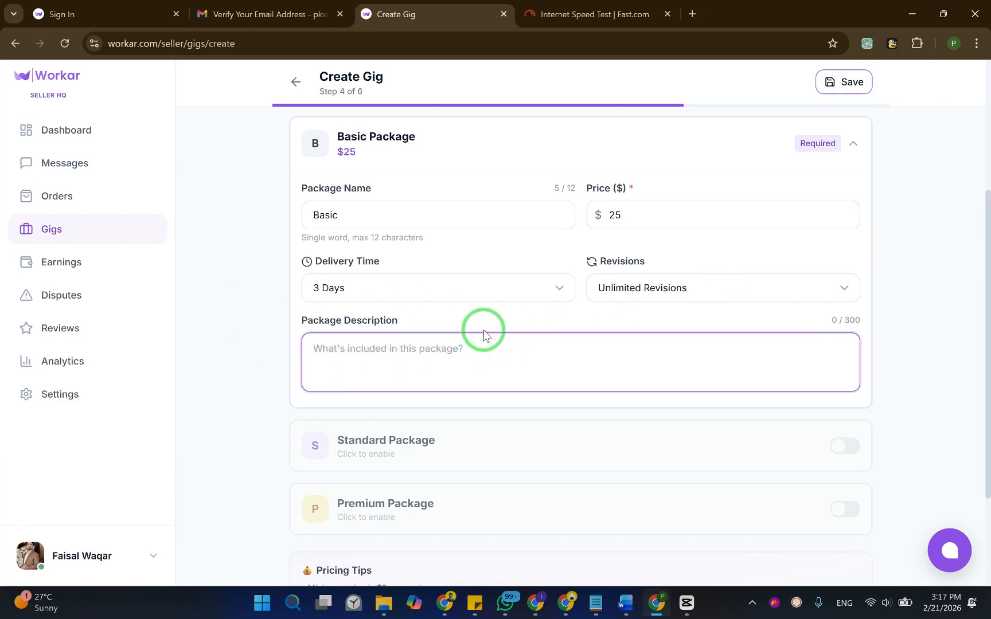
{"action": "type", "text": "2 Page Website Divi Theme + Responsive Full Website + Customization + Important Plugins + 14 Days Support"}
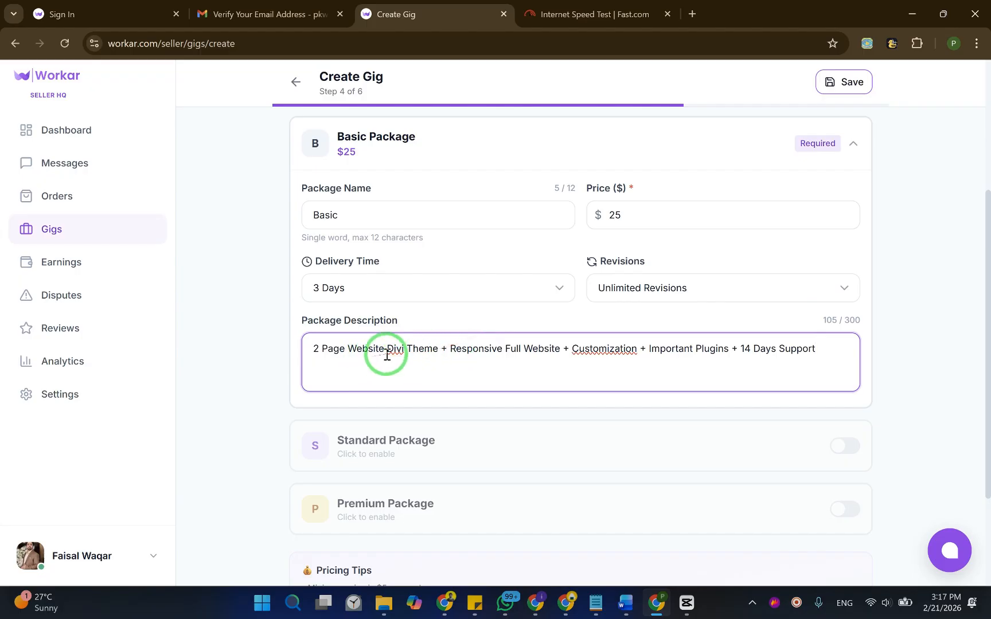
{"action": "right_click", "coordinate": [603, 351]}
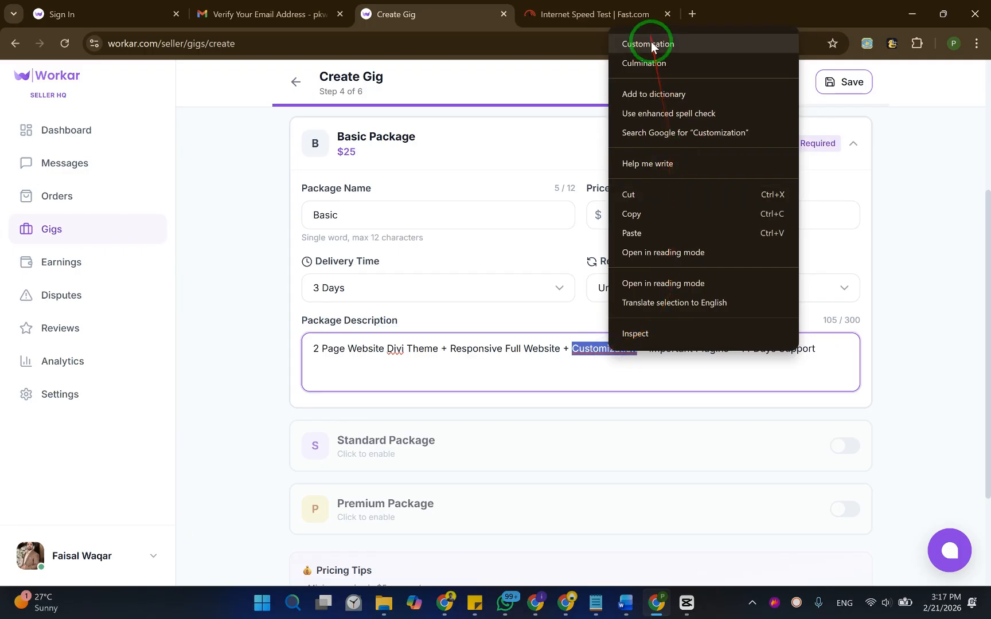
{"action": "left_click", "coordinate": [572, 369]}
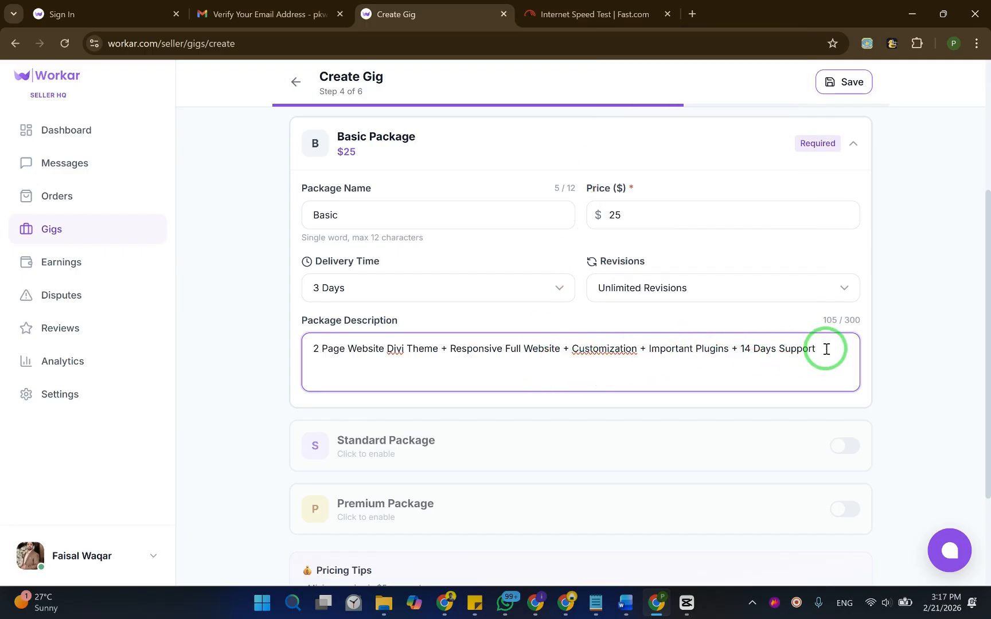
Look over the completed Basic package and continue to the gig's extras and FAQ
{"action": "scroll", "coordinate": [831, 341], "scroll_direction": "down", "scroll_amount": 2}
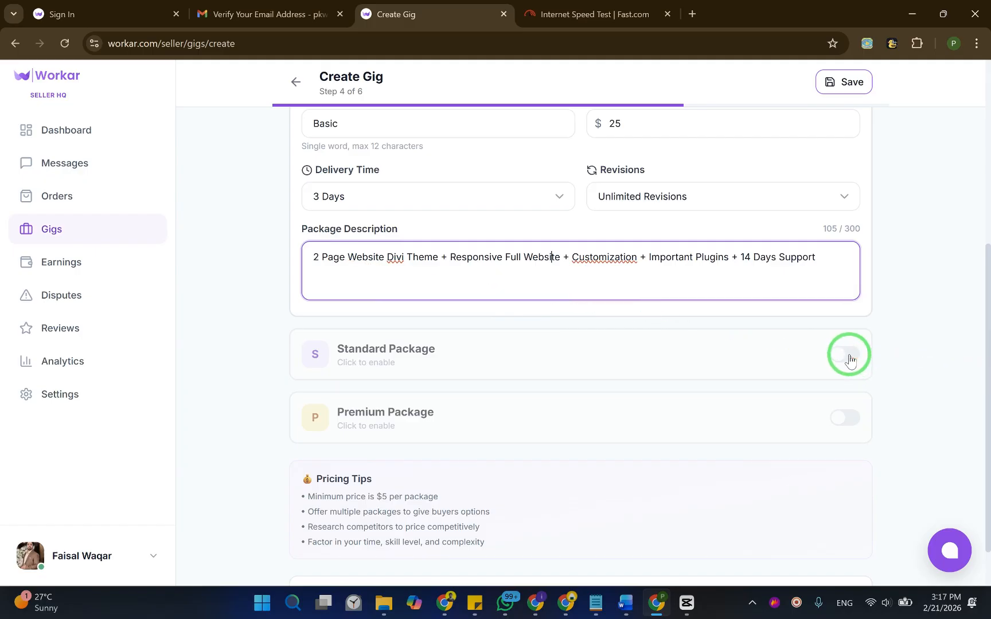
{"action": "scroll", "coordinate": [847, 354], "scroll_direction": "up", "scroll_amount": 4}
{"action": "scroll", "coordinate": [596, 352], "scroll_direction": "down", "scroll_amount": 4}
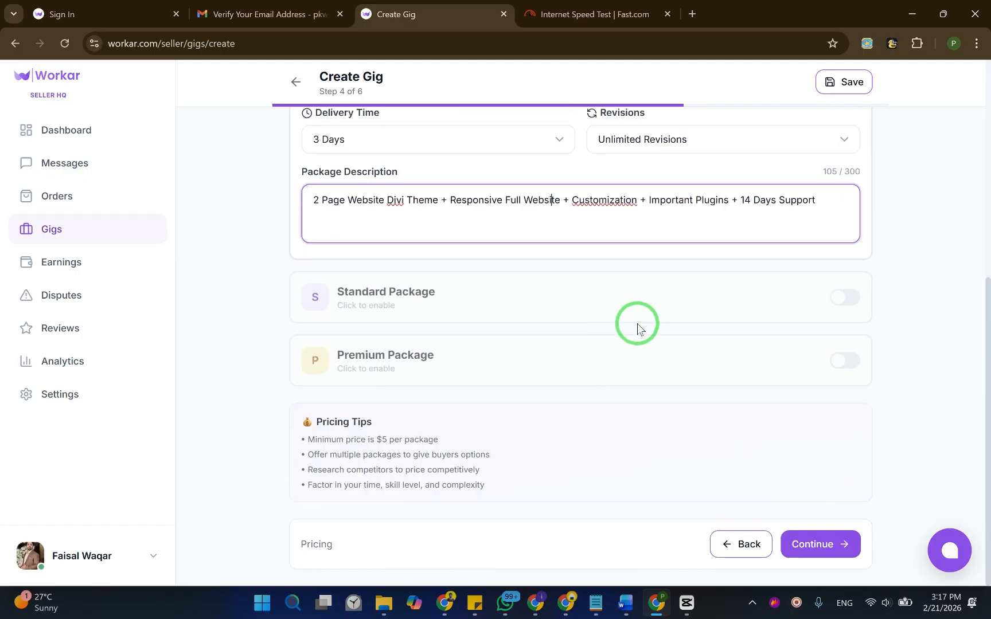
{"action": "left_click", "coordinate": [817, 543]}
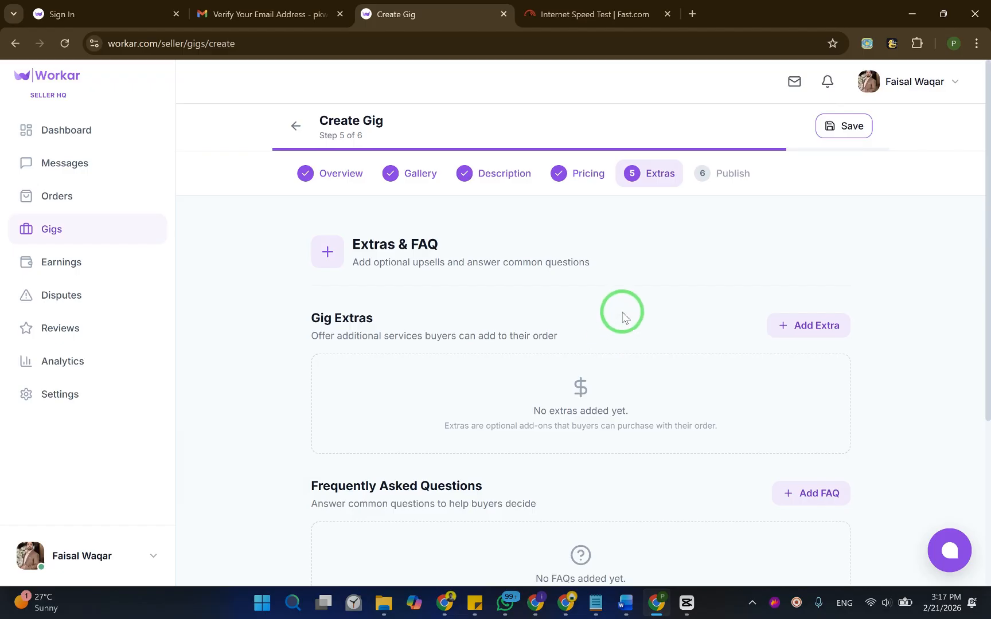
Add a gig extra named "ecom functionality" with a price of $50
{"action": "left_click_drag", "start_coordinate": [568, 334], "coordinate": [312, 336]}
{"action": "left_click", "coordinate": [515, 340]}
{"action": "left_click", "coordinate": [808, 332]}
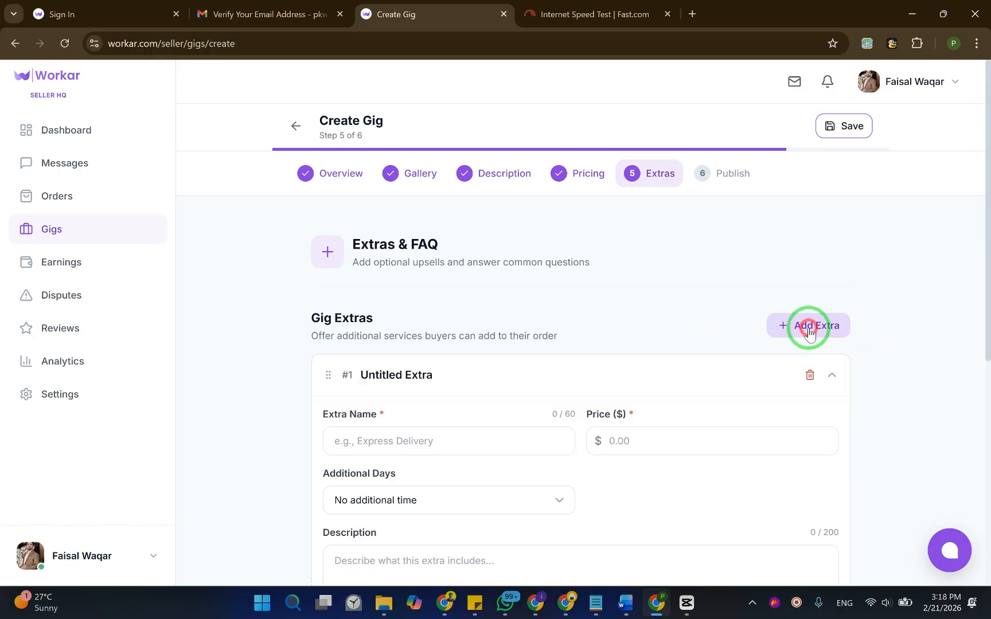
{"action": "scroll", "coordinate": [445, 453], "scroll_direction": "down", "scroll_amount": 3}
{"action": "left_click", "coordinate": [422, 258]}
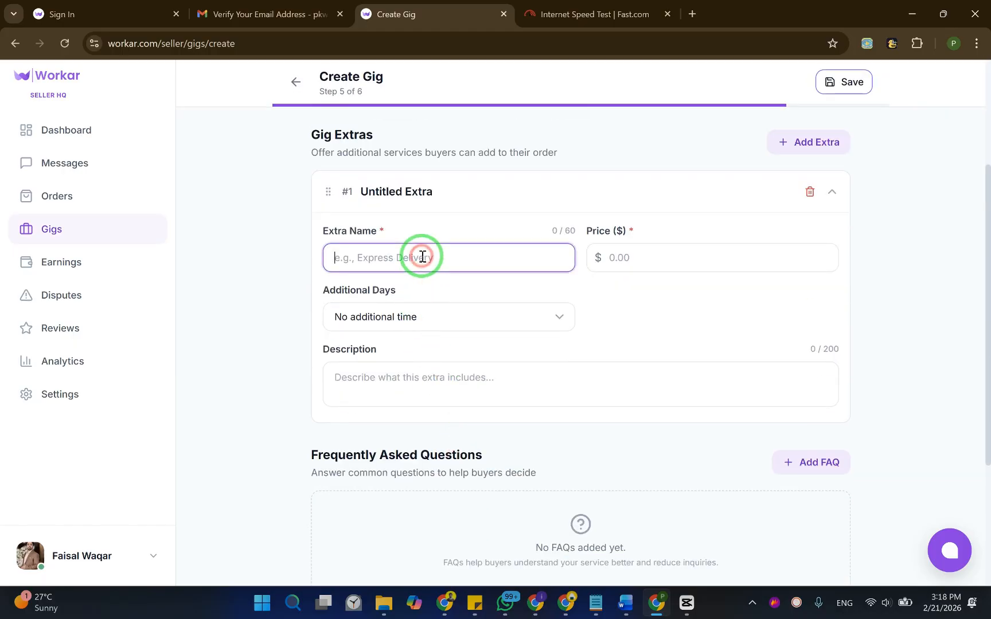
{"action": "type", "text": "ecom functionality"}
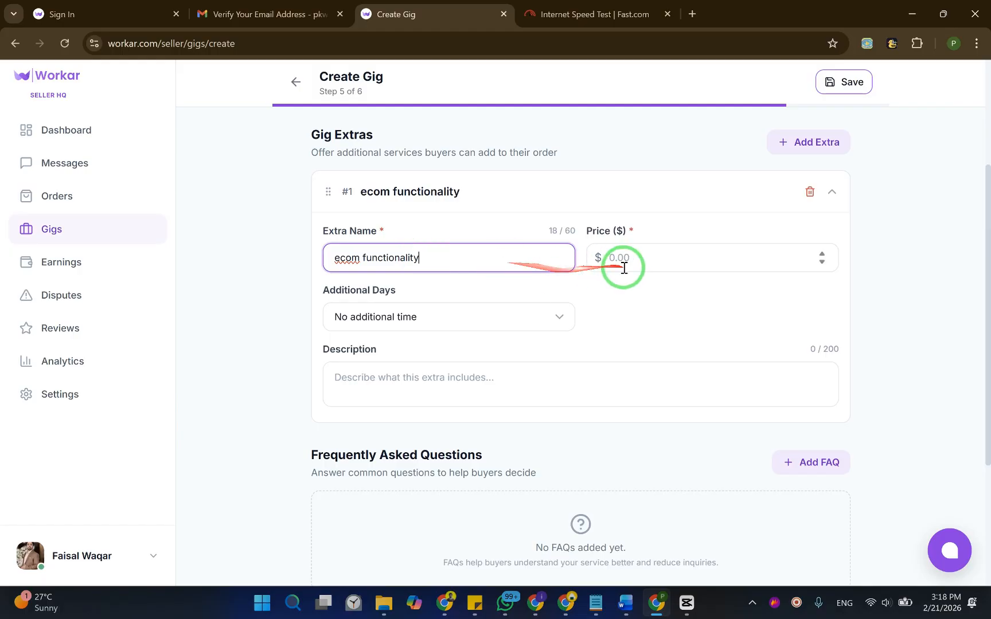
{"action": "left_click", "coordinate": [648, 267]}
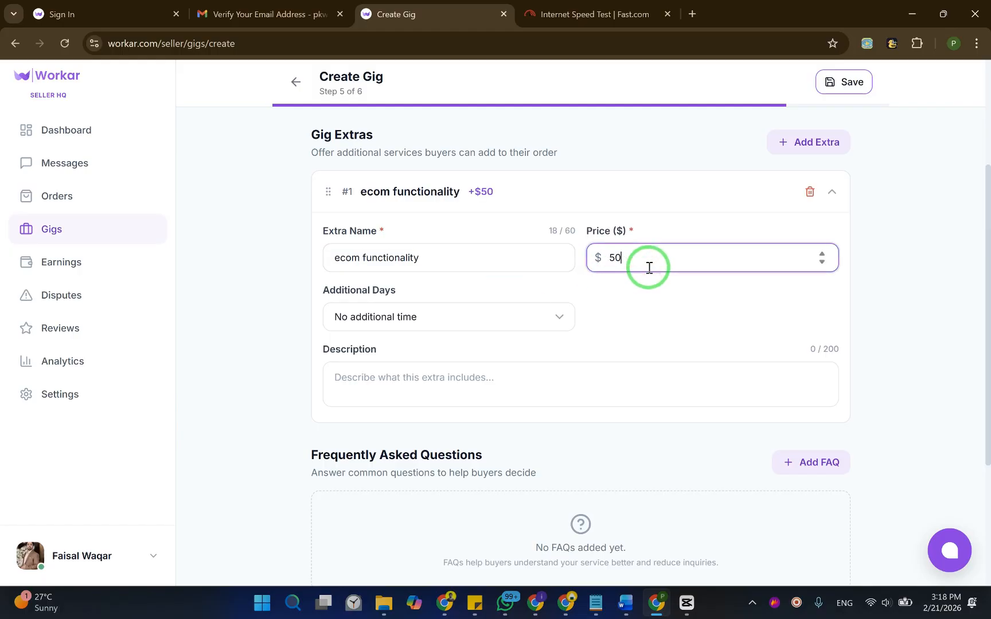
Give the ecom functionality extra +1 day and the description "ecommerce complete functionality with 5 products"
{"action": "left_click", "coordinate": [433, 313]}
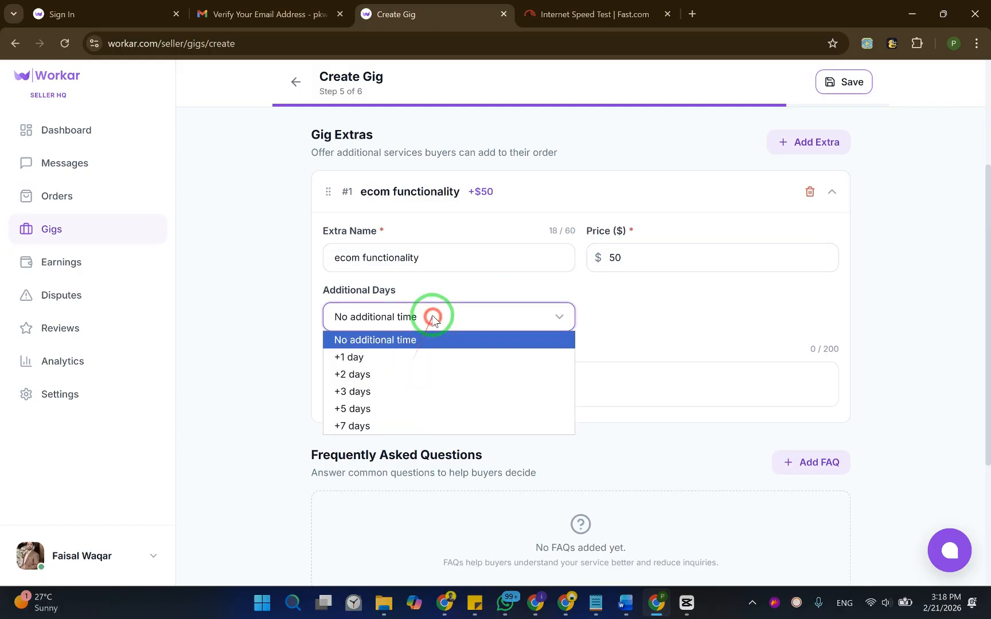
{"action": "left_click", "coordinate": [396, 356]}
{"action": "left_click", "coordinate": [484, 385]}
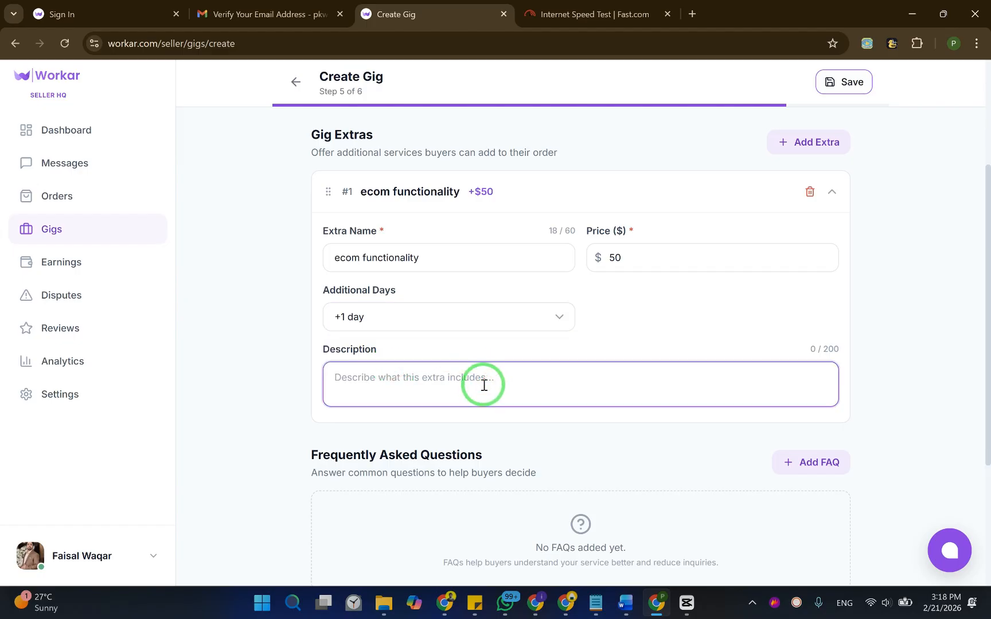
{"action": "type", "text": "e"}
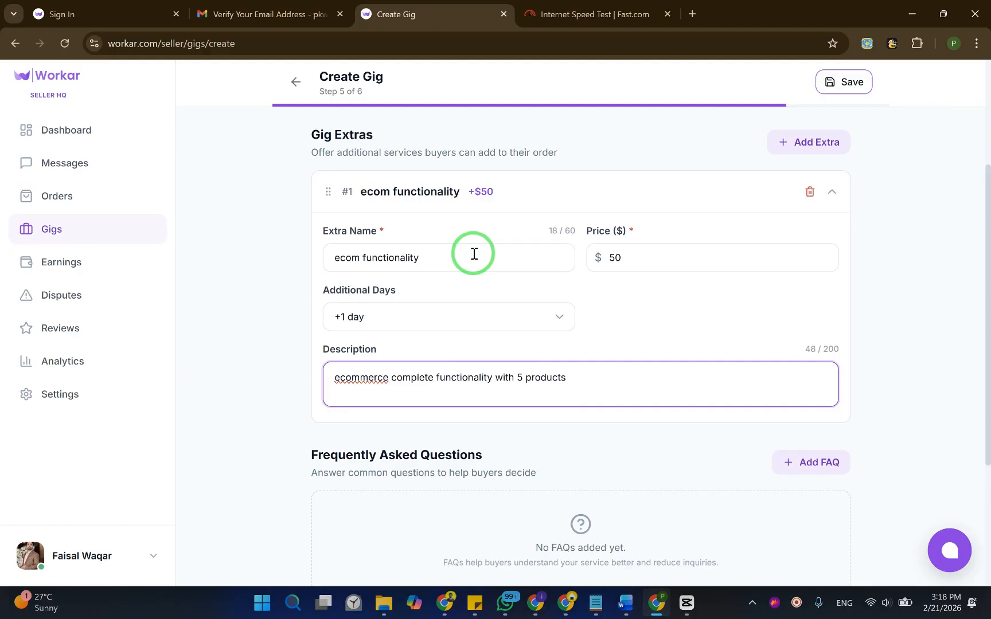
Continue to the publish stage and look over the gig's overview, gallery and description summary
{"action": "scroll", "coordinate": [643, 294], "scroll_direction": "down", "scroll_amount": 3}
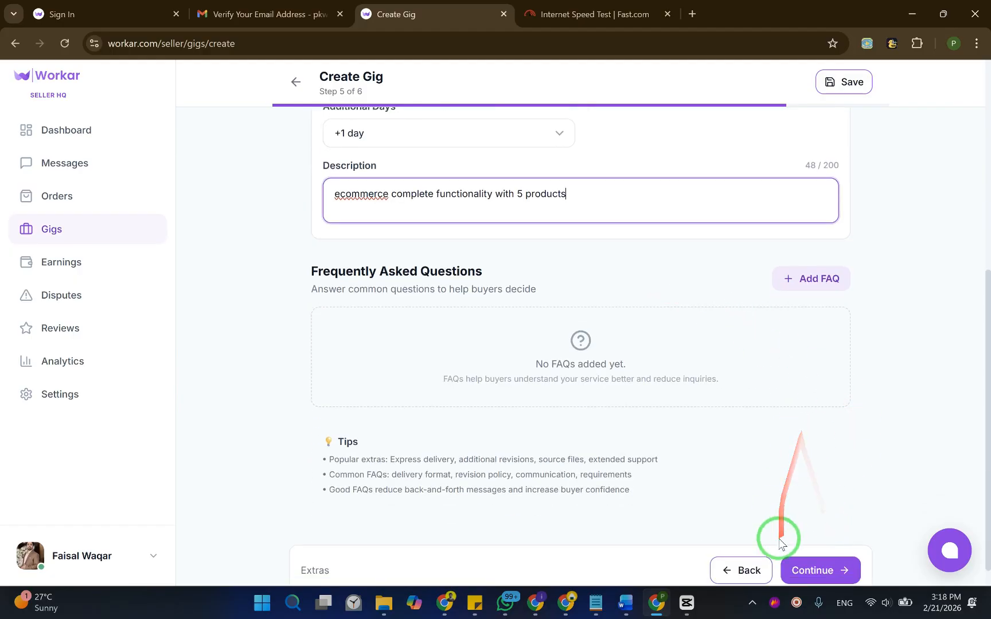
{"action": "left_click", "coordinate": [818, 569]}
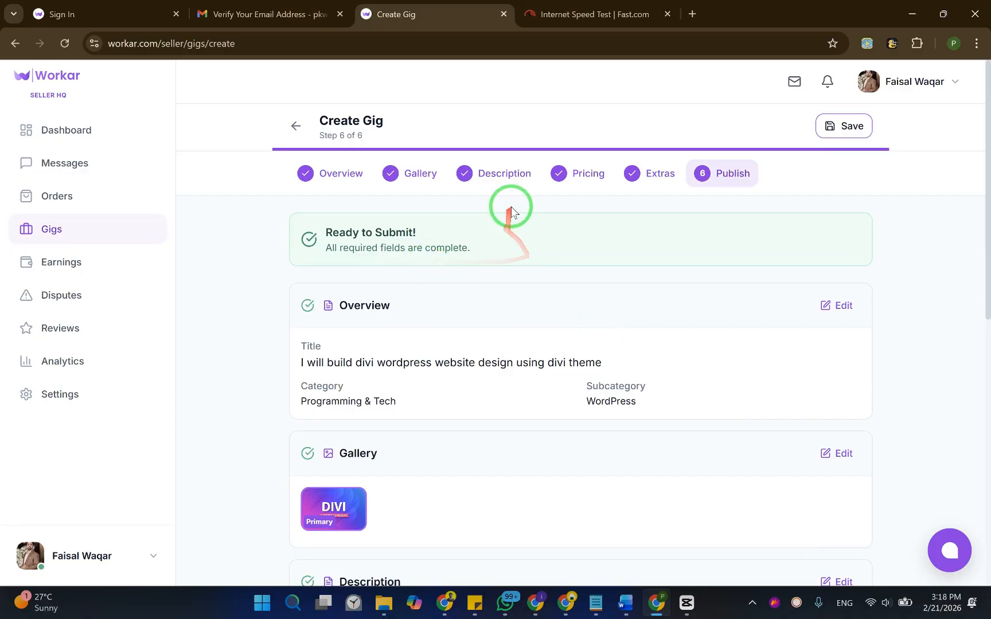
{"action": "scroll", "coordinate": [515, 241], "scroll_direction": "down", "scroll_amount": 2}
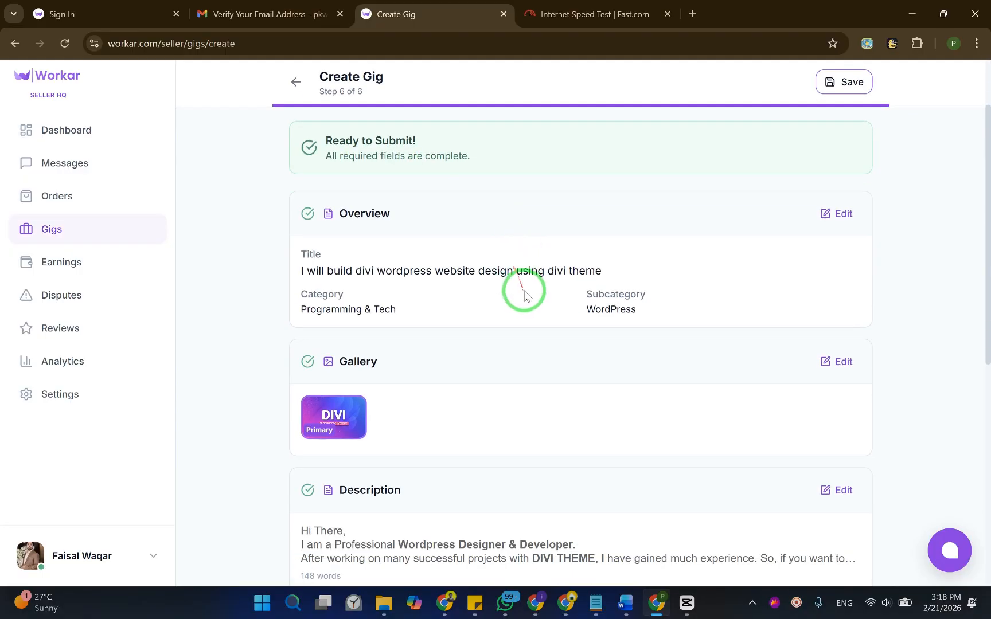
{"action": "scroll", "coordinate": [338, 292], "scroll_direction": "up", "scroll_amount": 3}
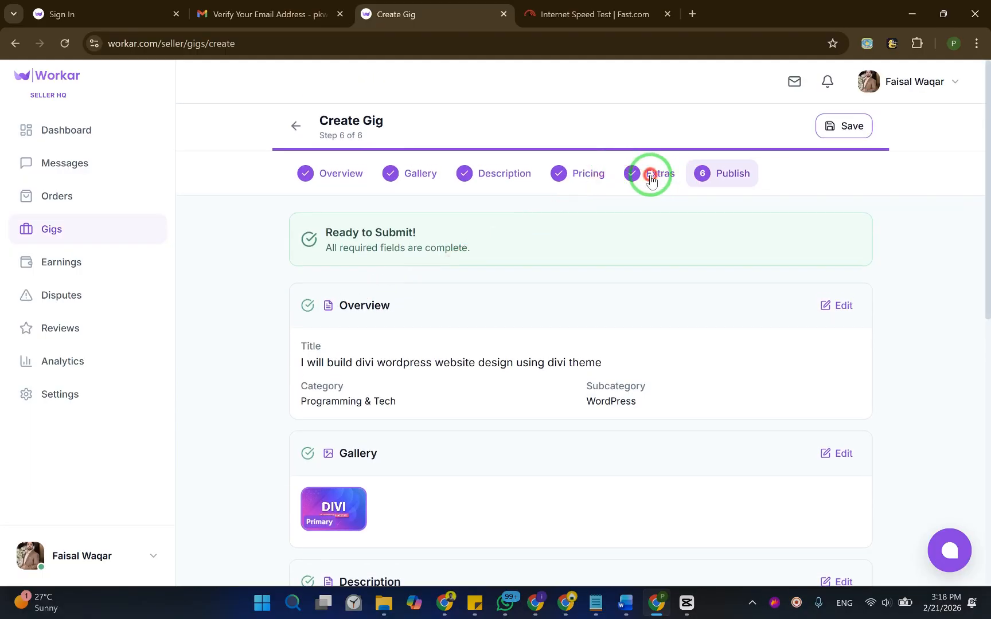
Return to the extras and add the FAQ "What requirements do I need to get started?", answering with content, optional logo, contact and domain/hosting details
{"action": "left_click", "coordinate": [649, 173]}
{"action": "scroll", "coordinate": [533, 275], "scroll_direction": "down", "scroll_amount": 4}
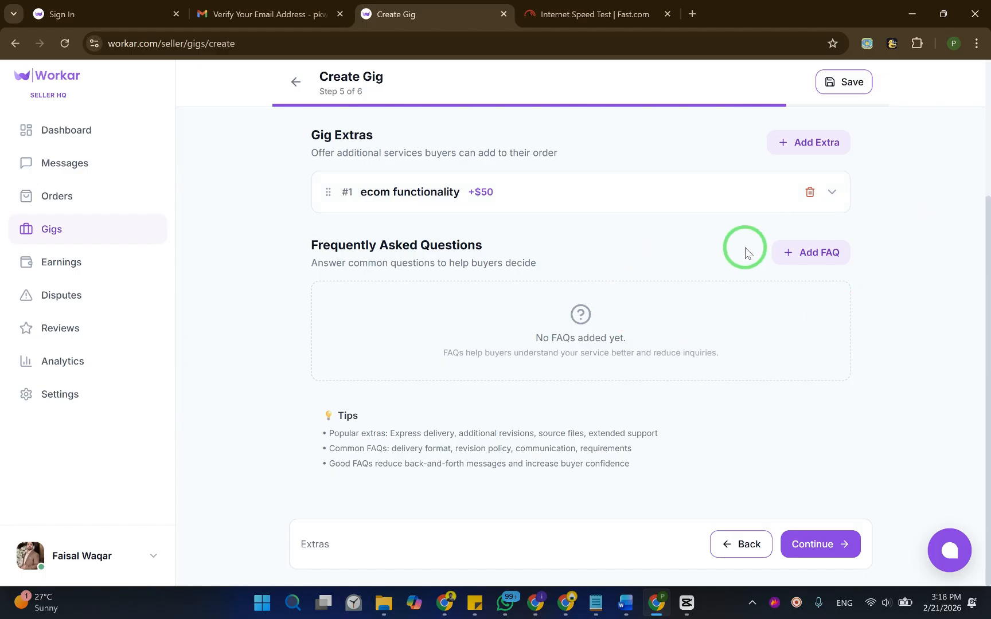
{"action": "left_click", "coordinate": [536, 386]}
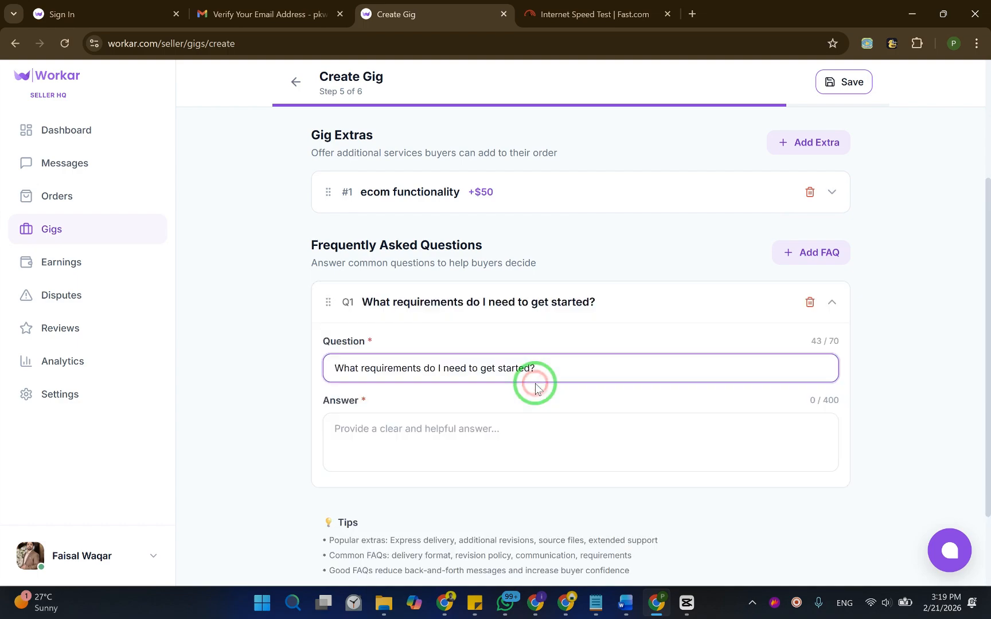
{"action": "left_click", "coordinate": [488, 424]}
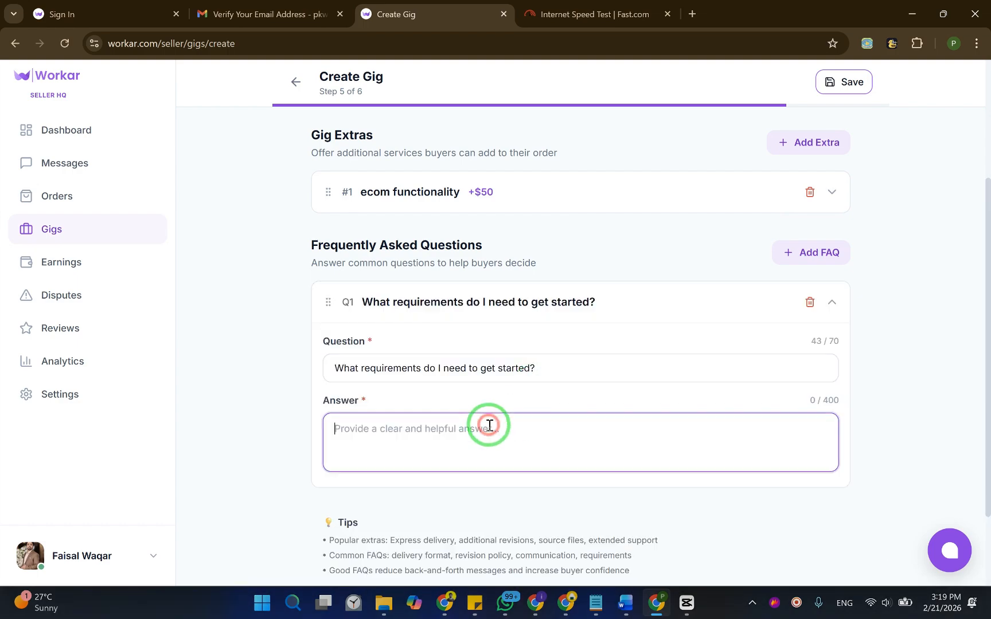
{"action": "type", "text": "1) Content (number of pages, texts, images, and videos you want to use on your website) 2) Logo (Optional) 3) Address, Email, Social Links 4) Domain/Hosting details (if you wish I design it live on your web server)"}
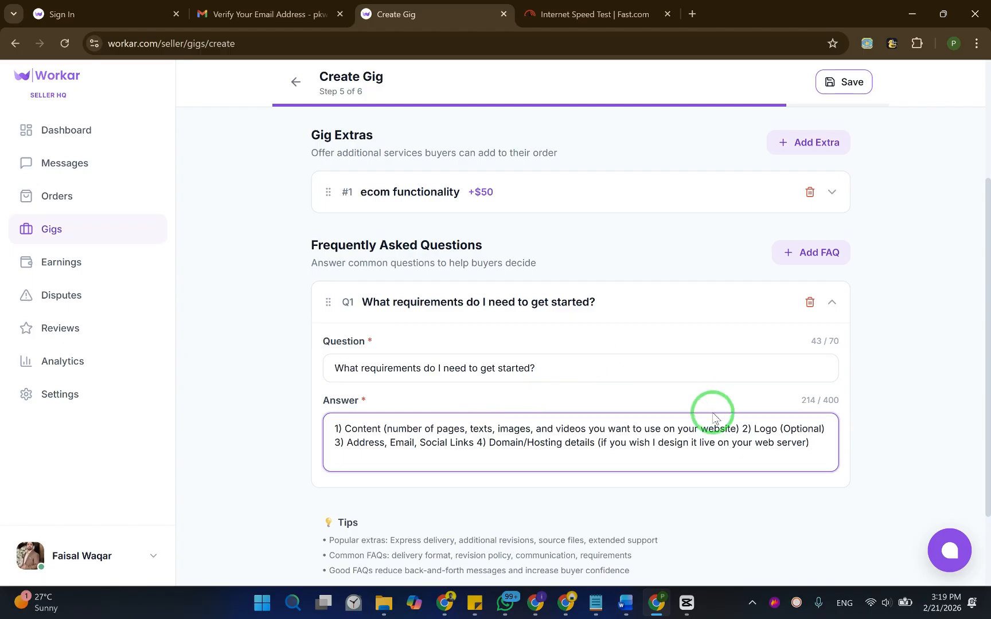
{"action": "scroll", "coordinate": [711, 407], "scroll_direction": "down", "scroll_amount": 2}
{"action": "left_click", "coordinate": [790, 484]}
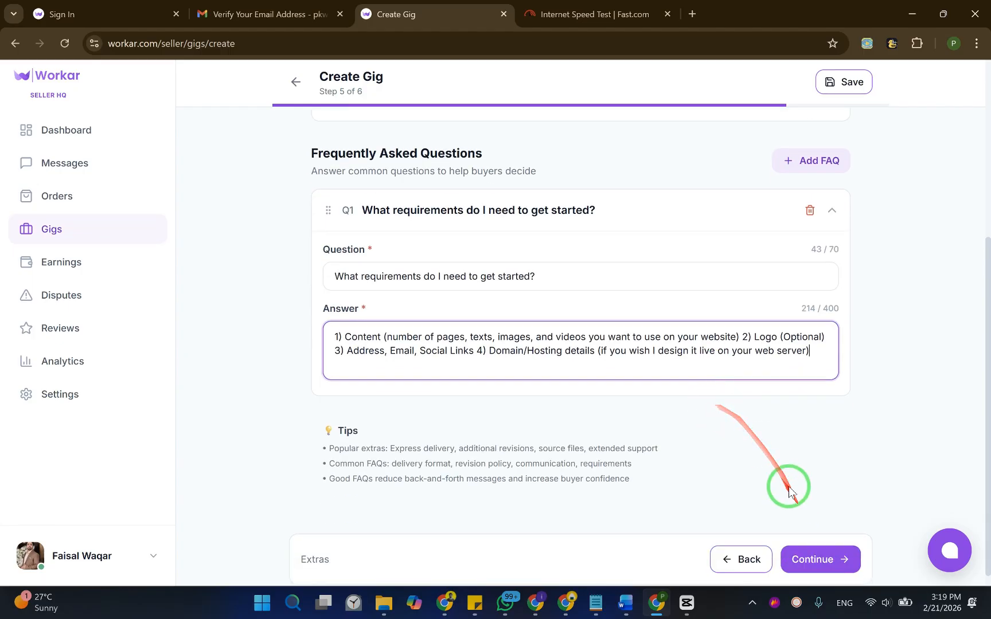
{"action": "left_click", "coordinate": [825, 162]}
{"action": "left_click", "coordinate": [810, 261]}
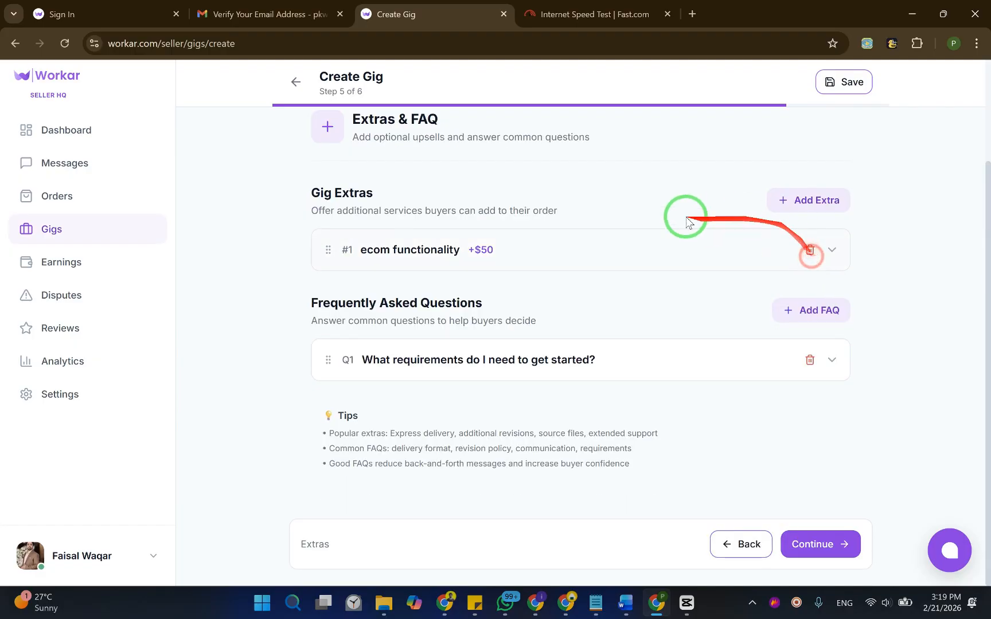
Continue to the publish stage and review the gig's overview, gallery, description, pricing, extras and FAQ
{"action": "left_click", "coordinate": [840, 546]}
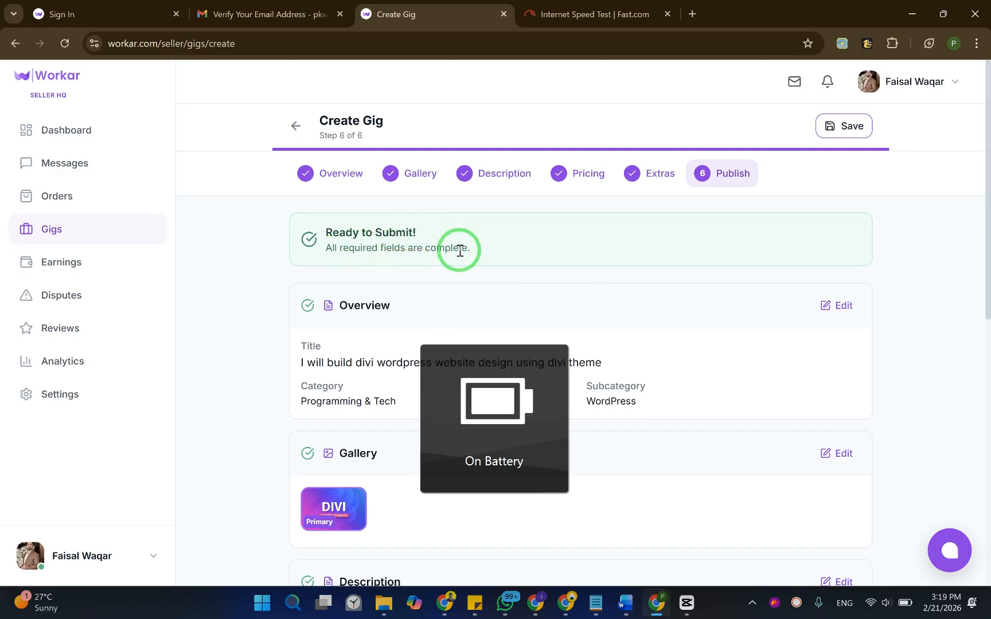
{"action": "scroll", "coordinate": [468, 302], "scroll_direction": "down", "scroll_amount": 6}
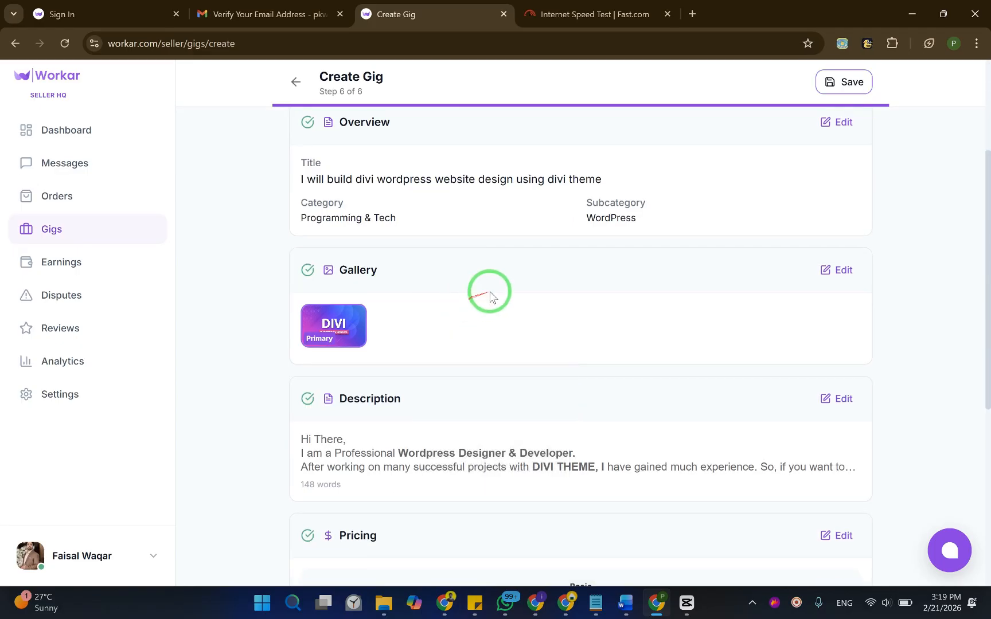
{"action": "scroll", "coordinate": [630, 302], "scroll_direction": "up", "scroll_amount": 2}
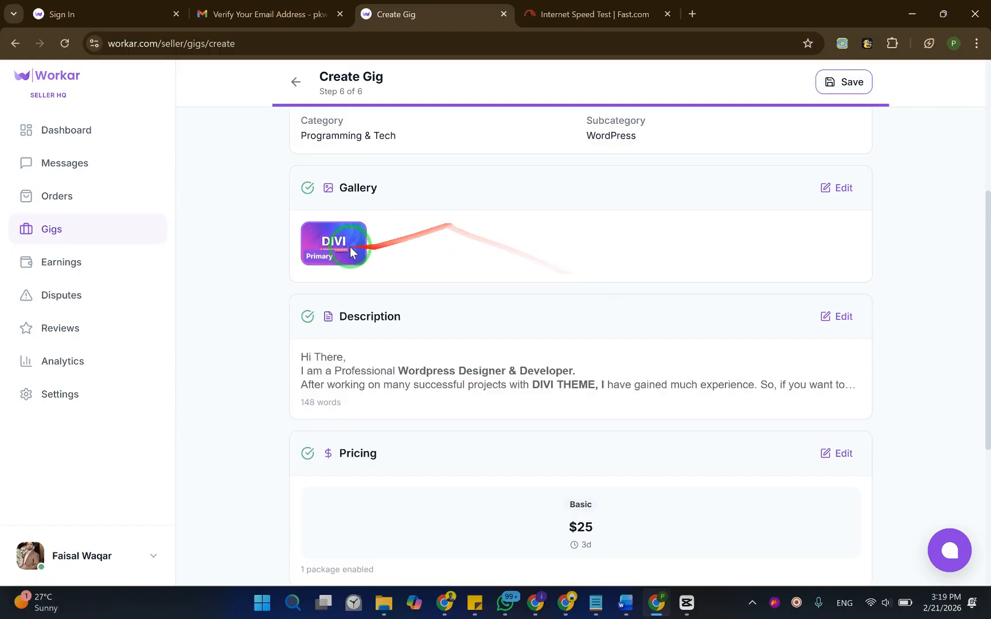
{"action": "scroll", "coordinate": [442, 301], "scroll_direction": "down", "scroll_amount": 3}
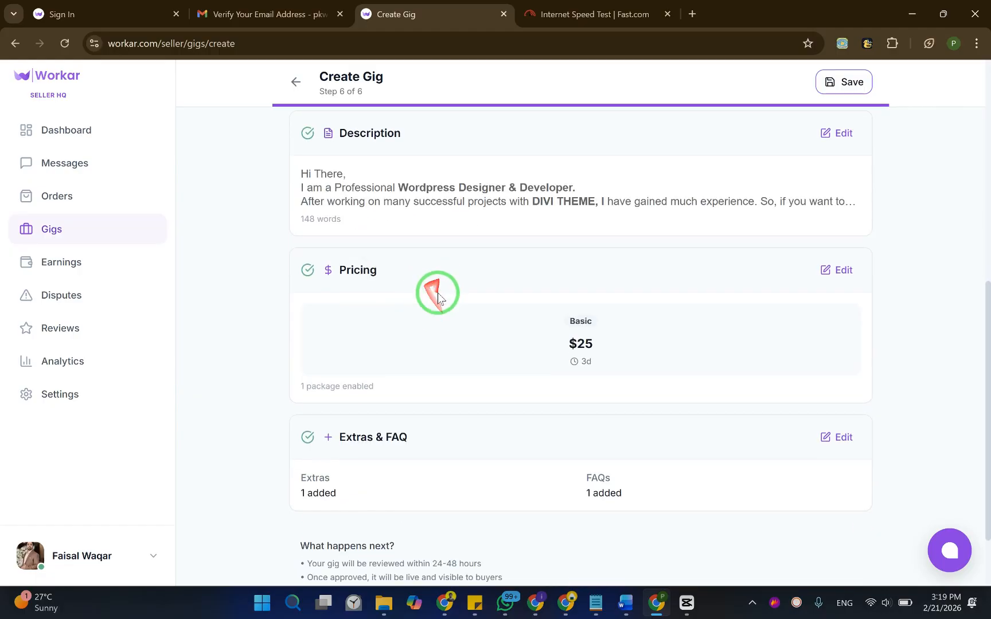
{"action": "scroll", "coordinate": [655, 307], "scroll_direction": "down", "scroll_amount": 2}
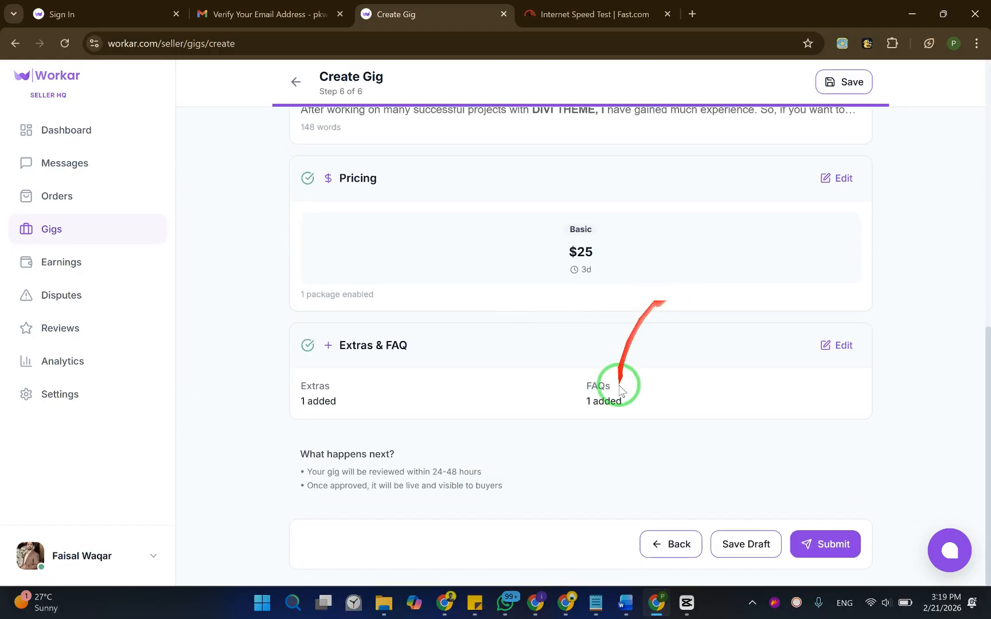
Submit the finished Divi WordPress gig for review
{"action": "left_click", "coordinate": [832, 549]}
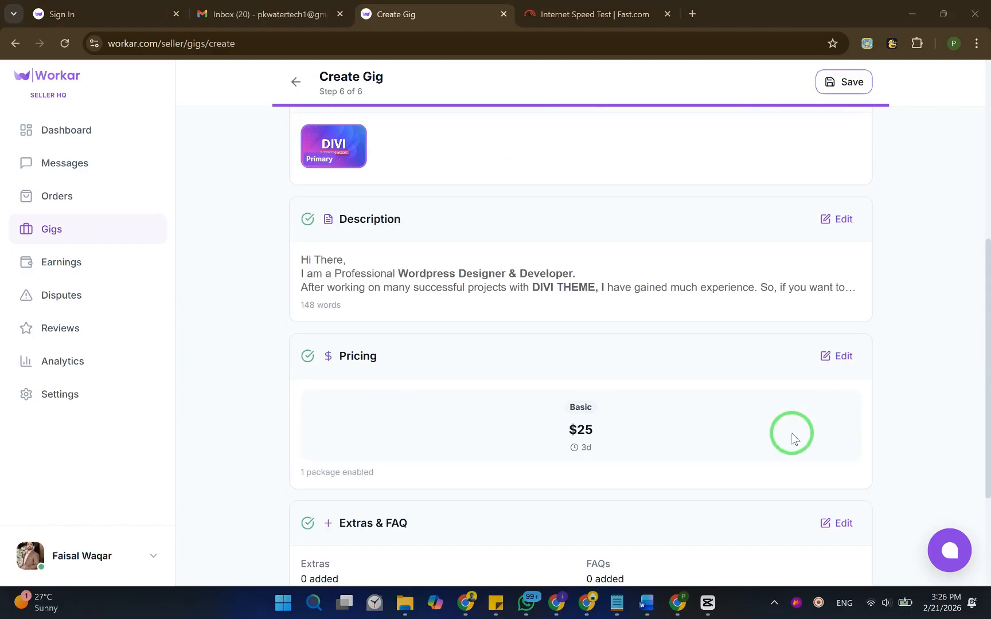
{"action": "scroll", "coordinate": [791, 436], "scroll_direction": "down", "scroll_amount": 3}
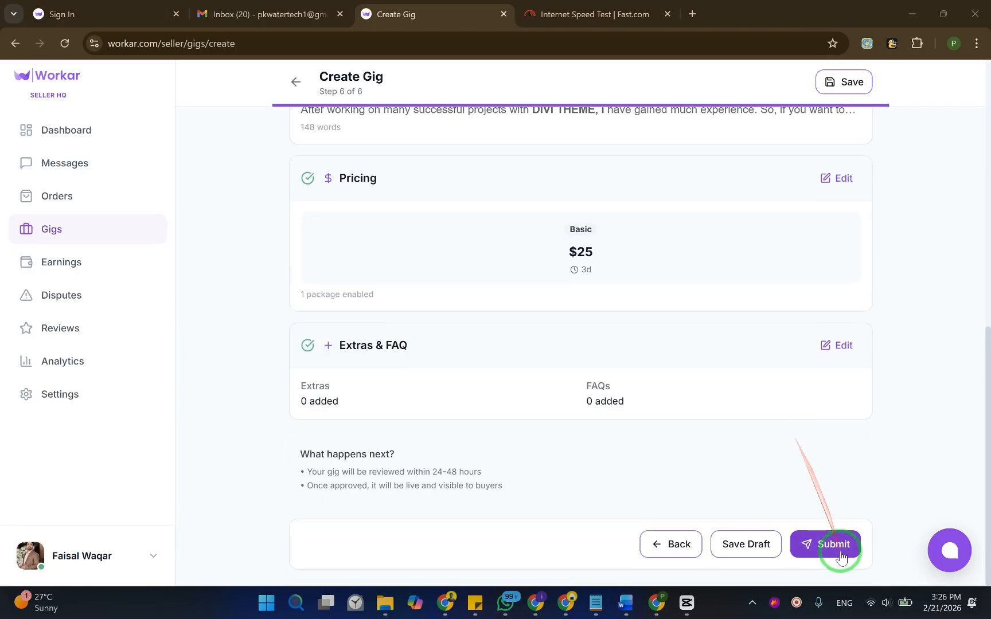
{"action": "left_click", "coordinate": [840, 550]}
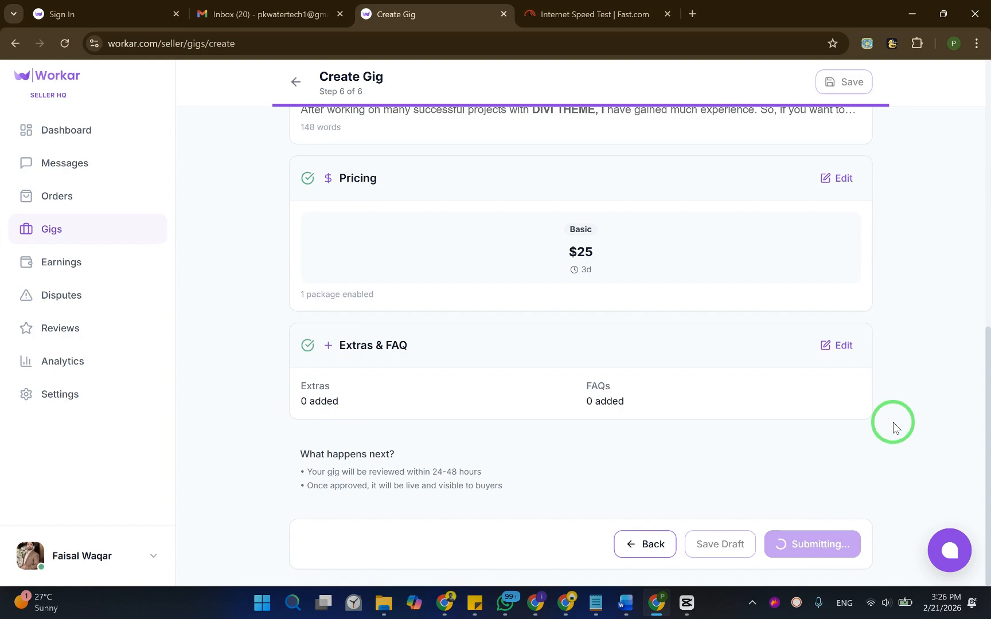